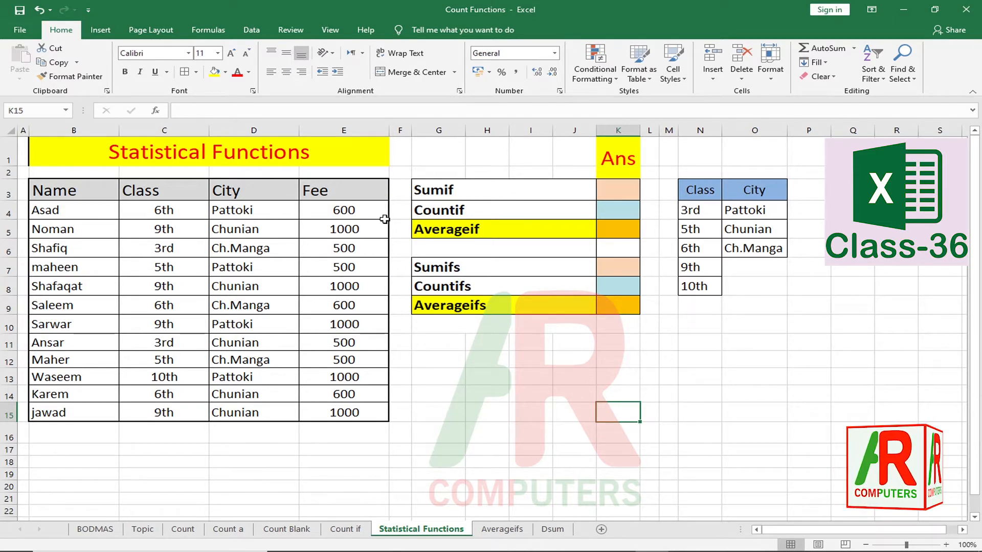
- Review the student table's Fee column, the full data block, and the entries in the Class column
drag(341, 208, 344, 412)
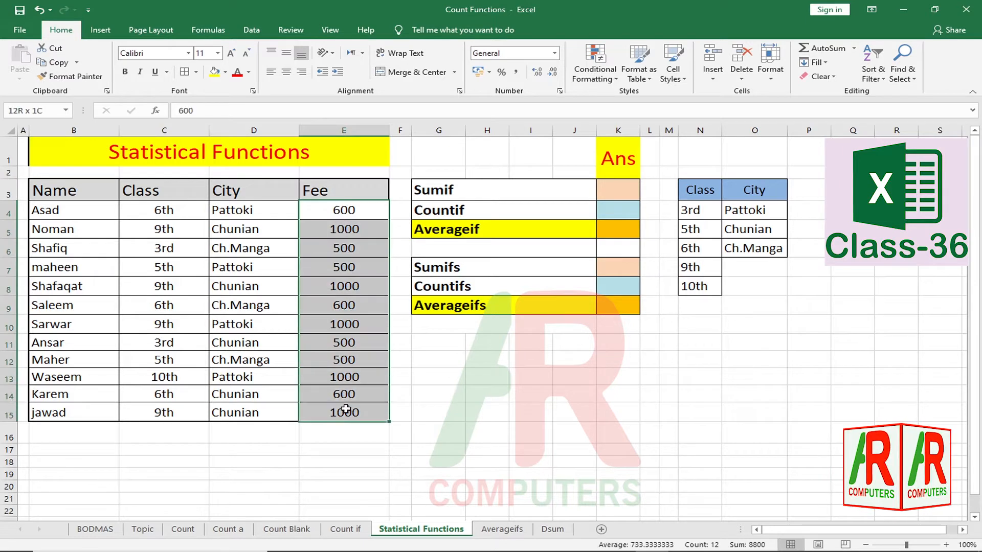
drag(62, 212, 343, 412)
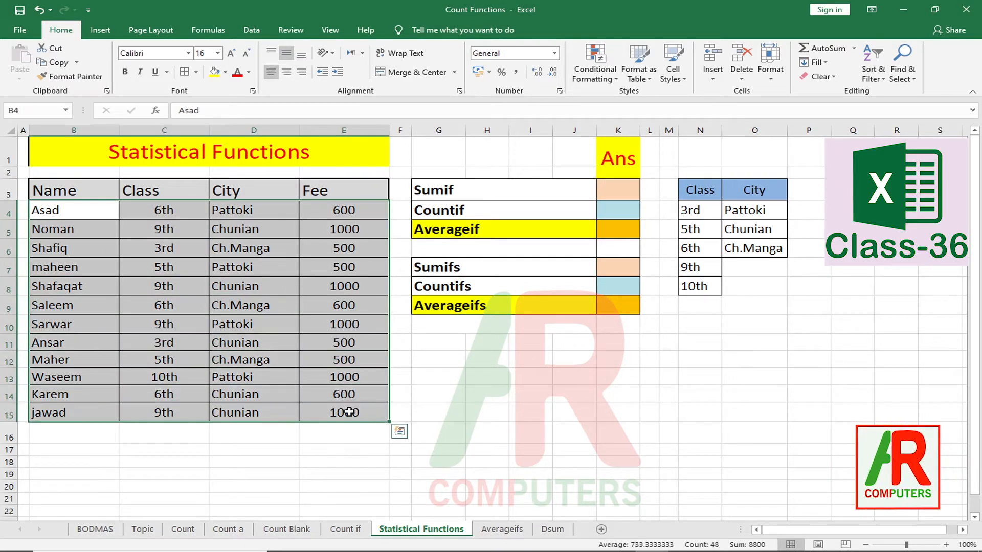
click(336, 342)
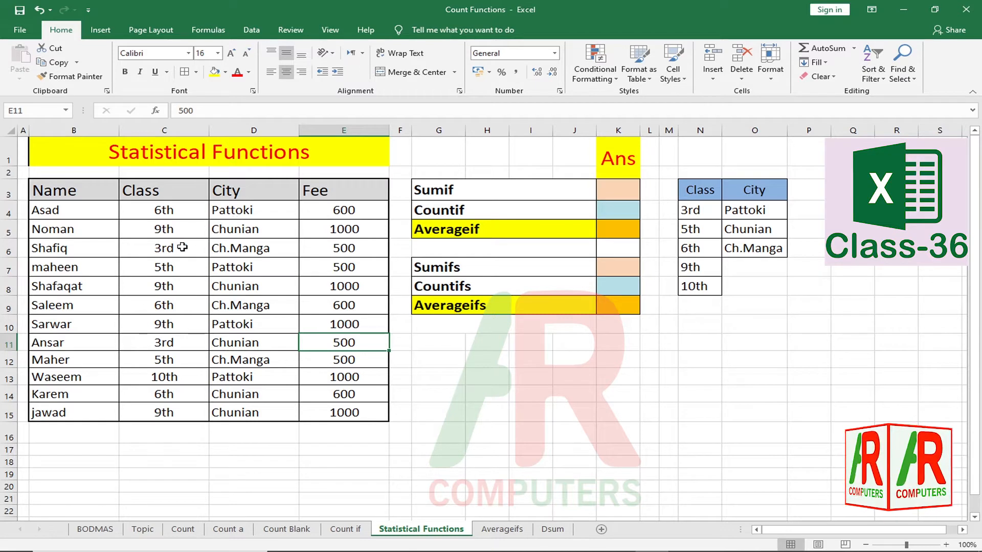
drag(165, 210, 171, 409)
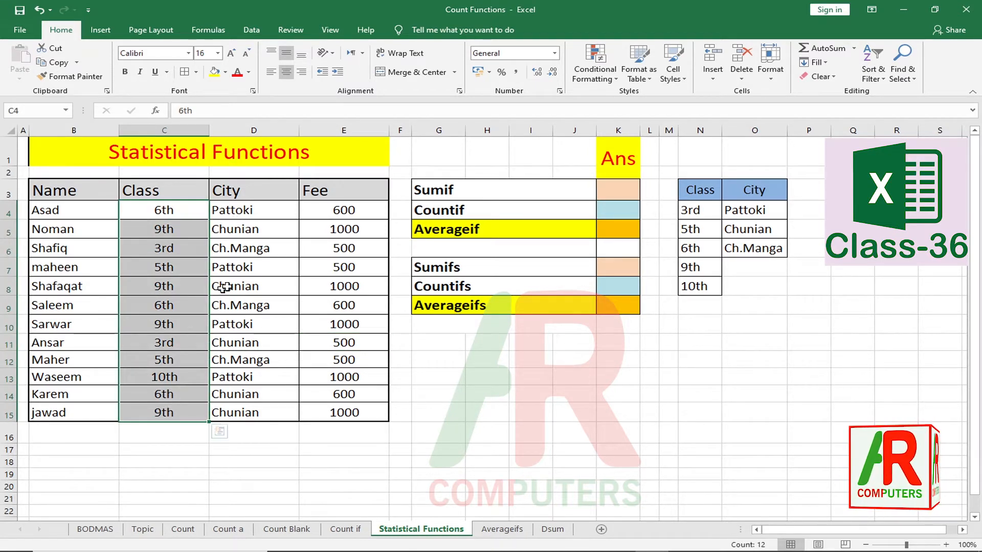
click(176, 296)
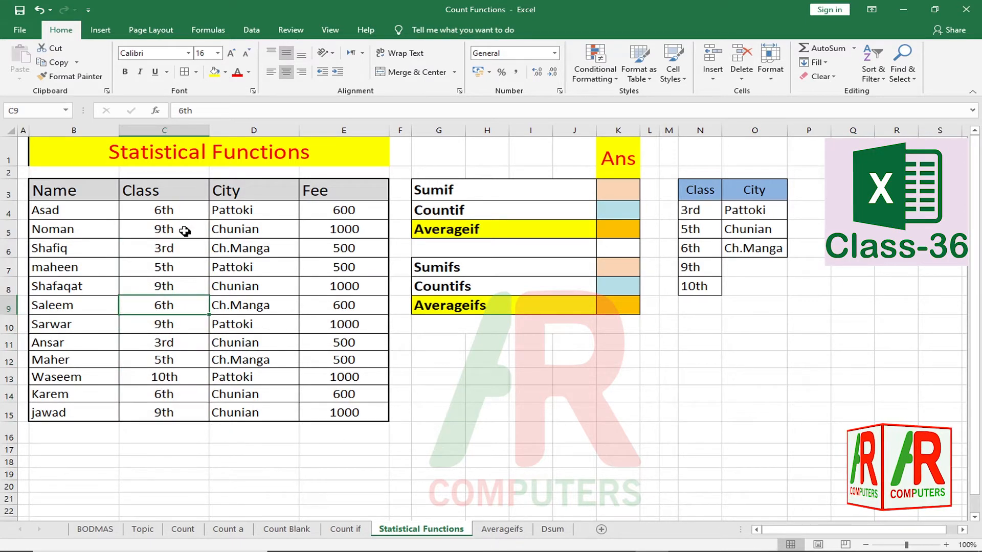
click(165, 214)
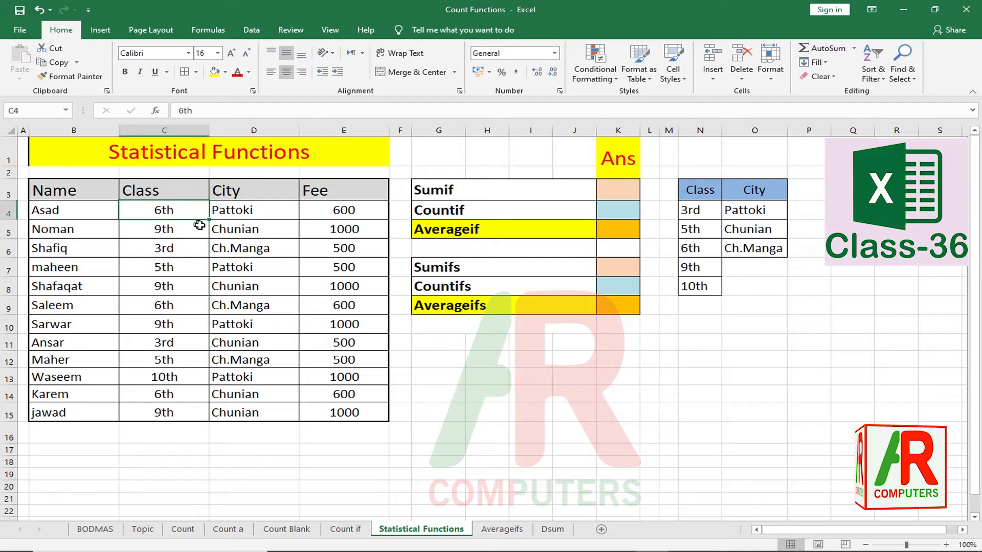
click(167, 231)
click(171, 248)
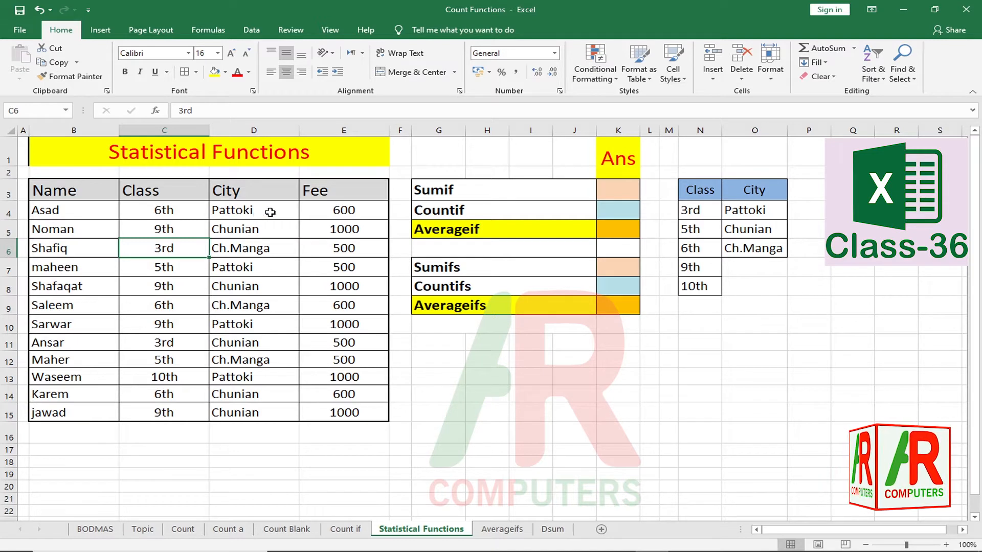
- Examine the City column entries for Pattoki, Chunian and Ch.Manga down to the table's last row
drag(269, 212, 269, 394)
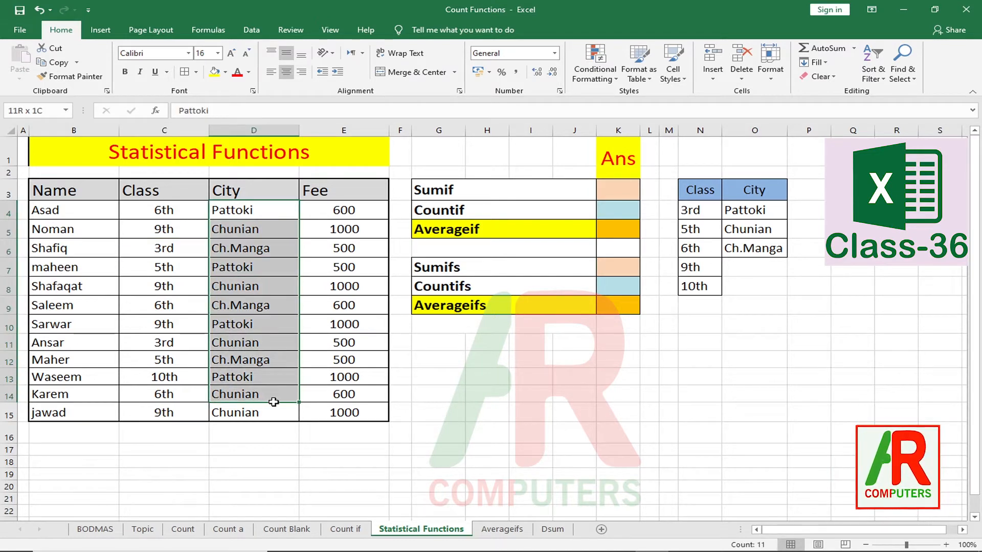
click(254, 286)
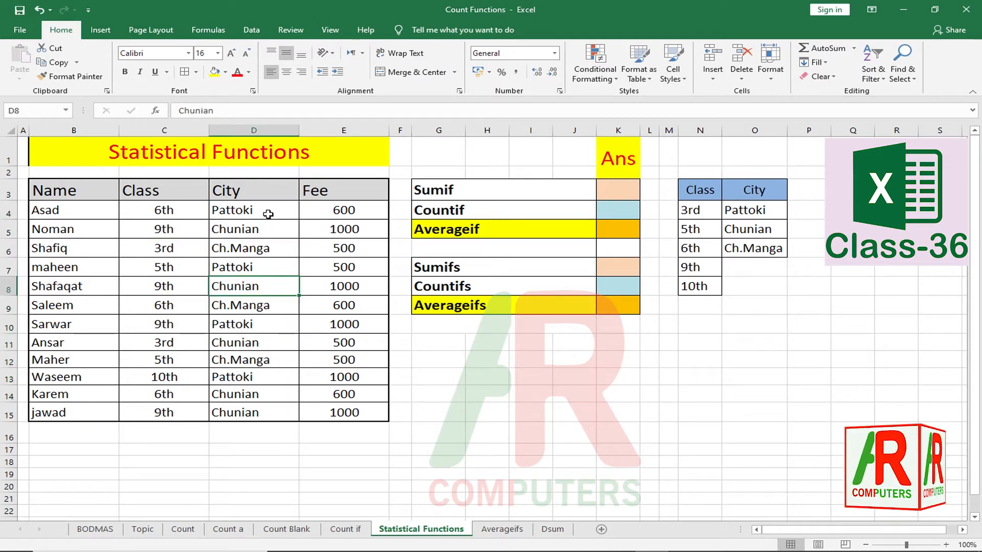
drag(266, 211, 266, 253)
click(263, 284)
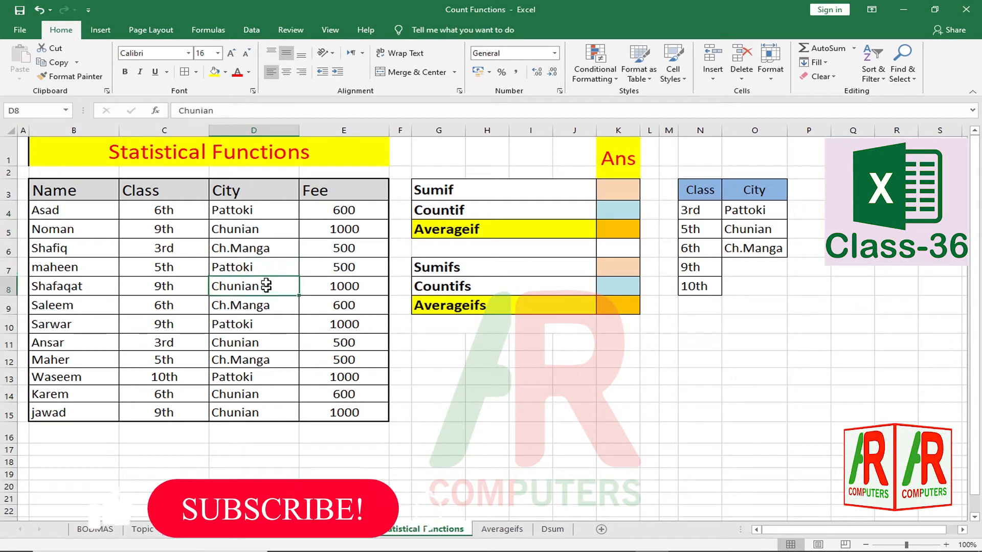
click(250, 208)
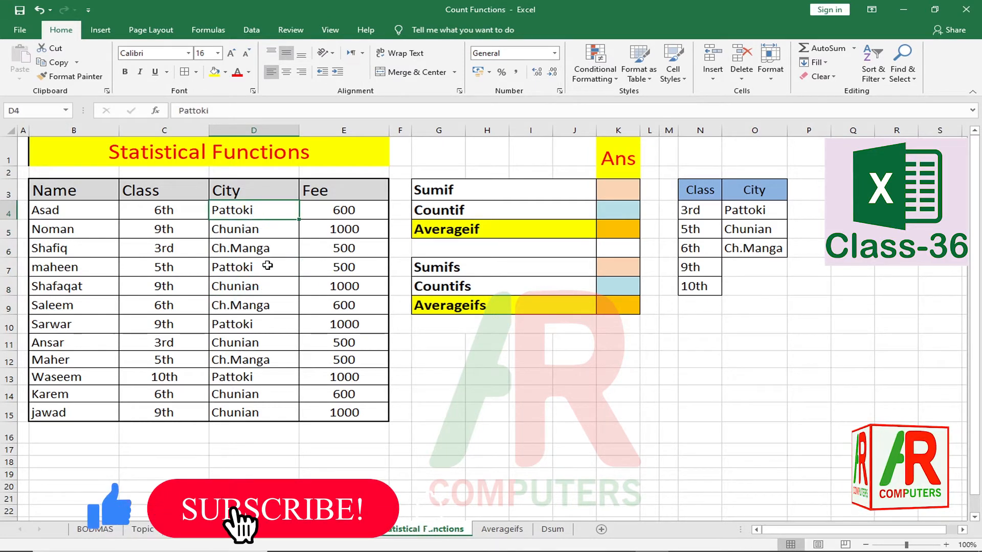
click(254, 254)
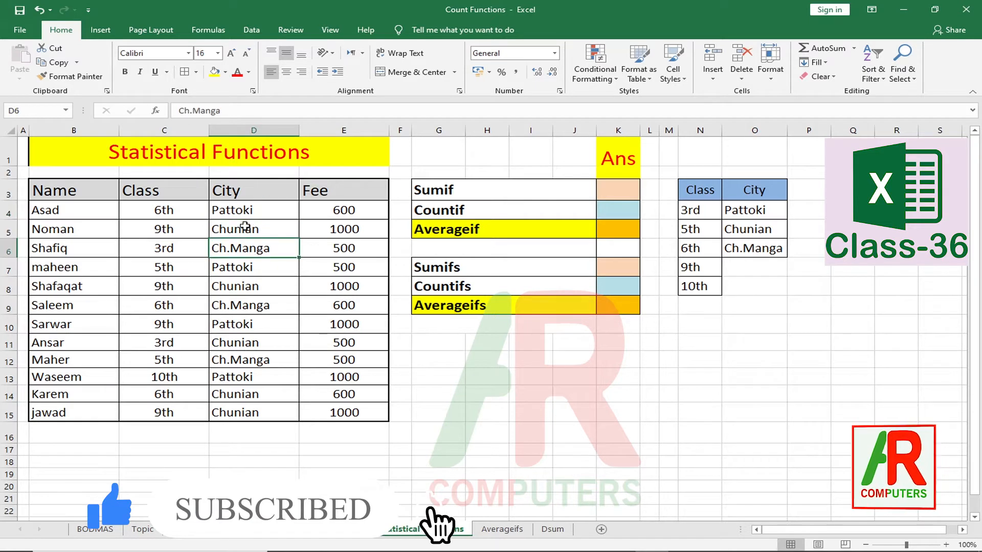
click(246, 210)
click(250, 233)
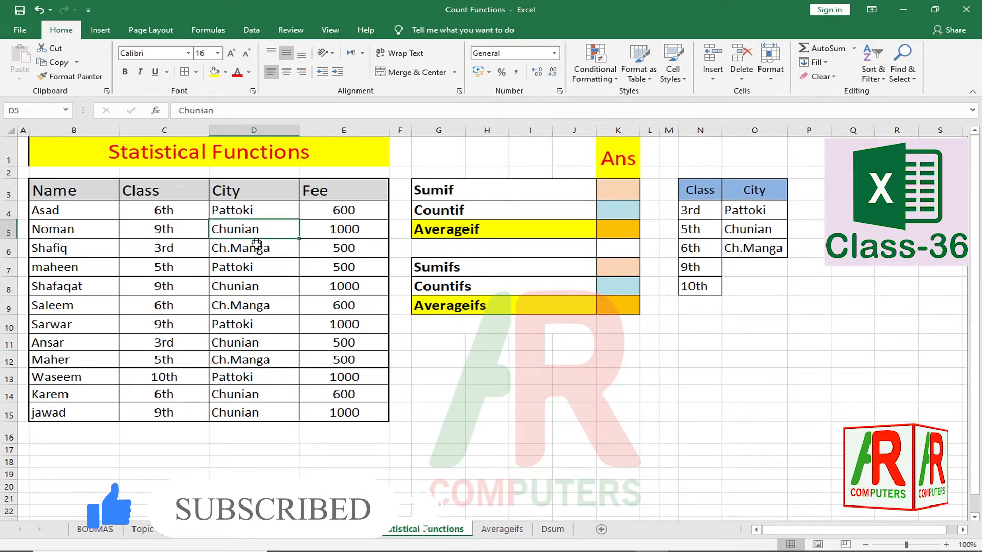
click(258, 249)
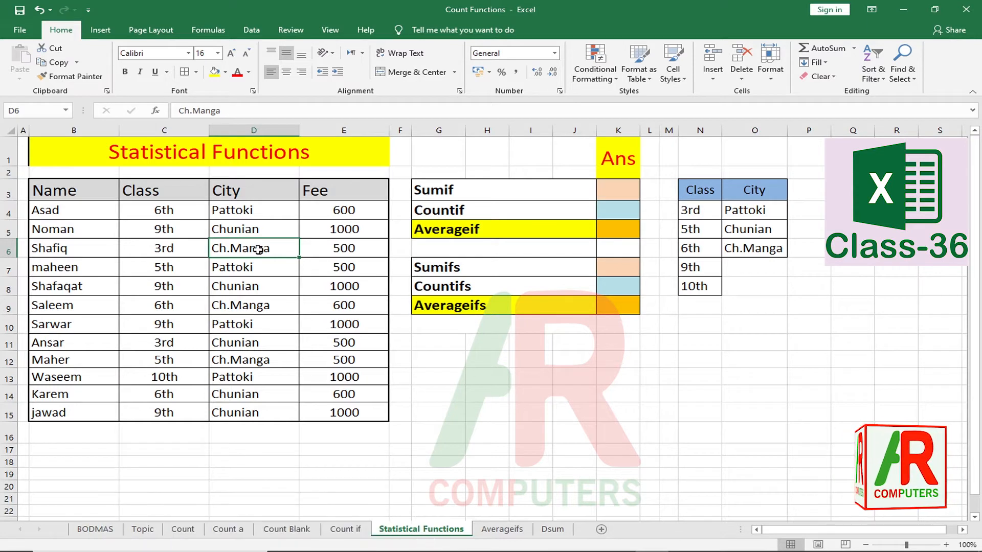
key(ctrl+Down)
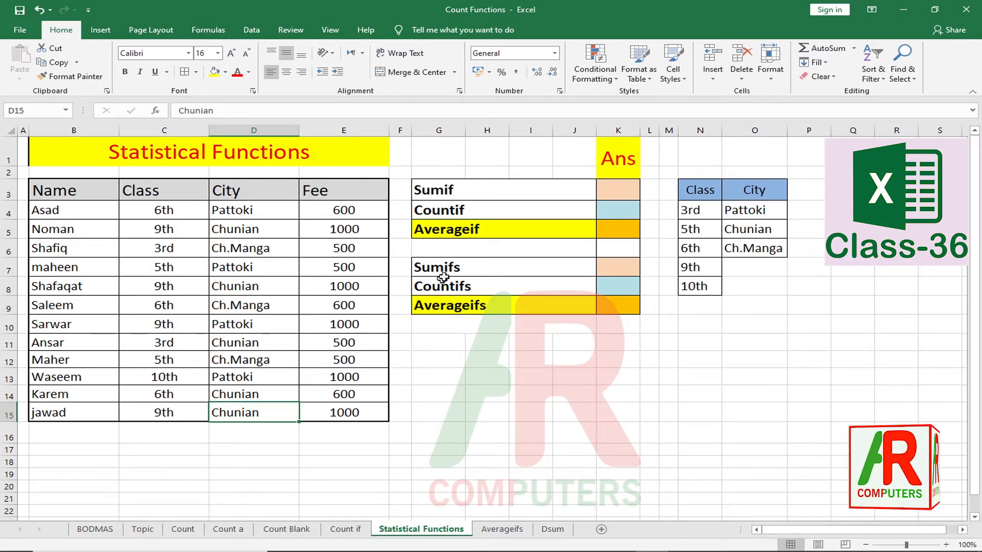
- Enter a SUMIF formula in K3 with range C4:C15, criteria C4 and sum range E4:E15
click(621, 191)
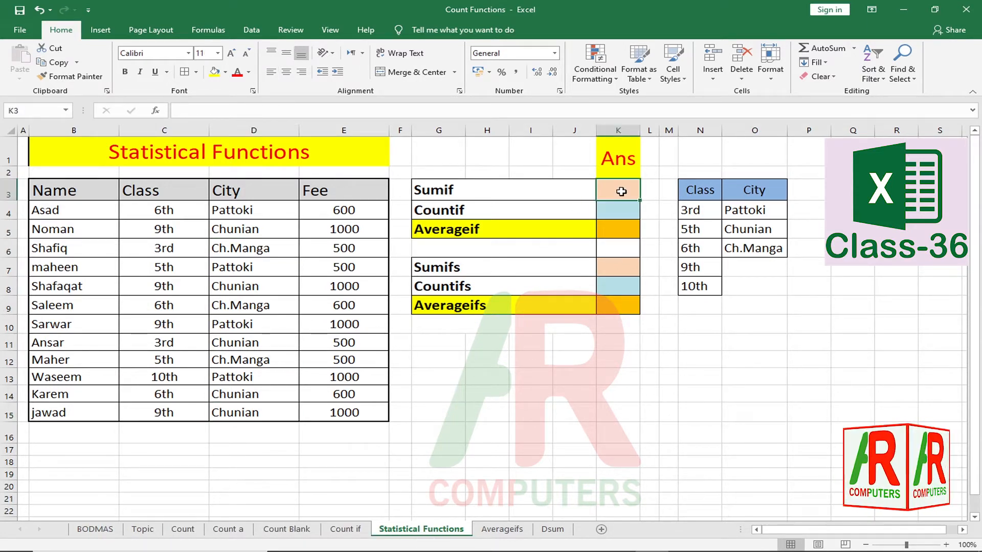
text(=)
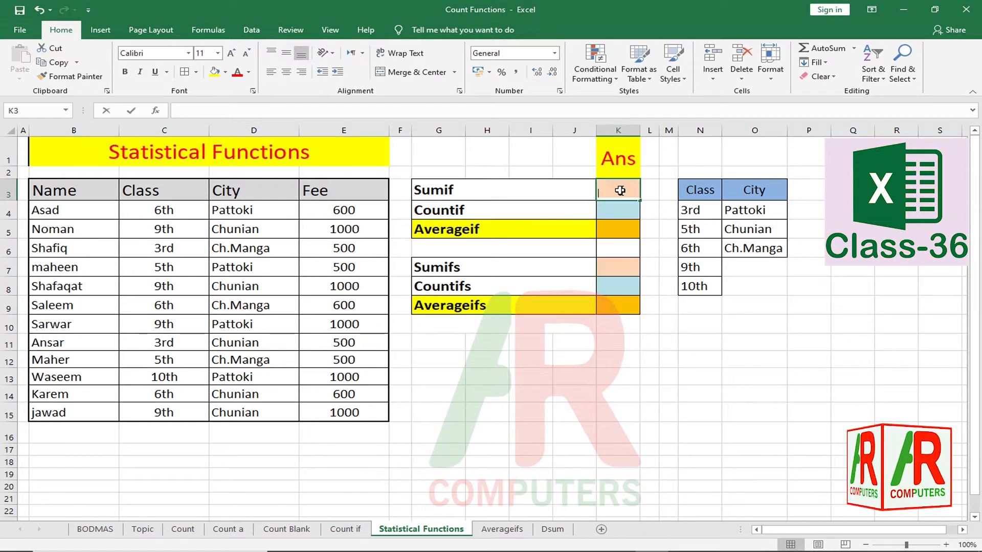
text(sumif)
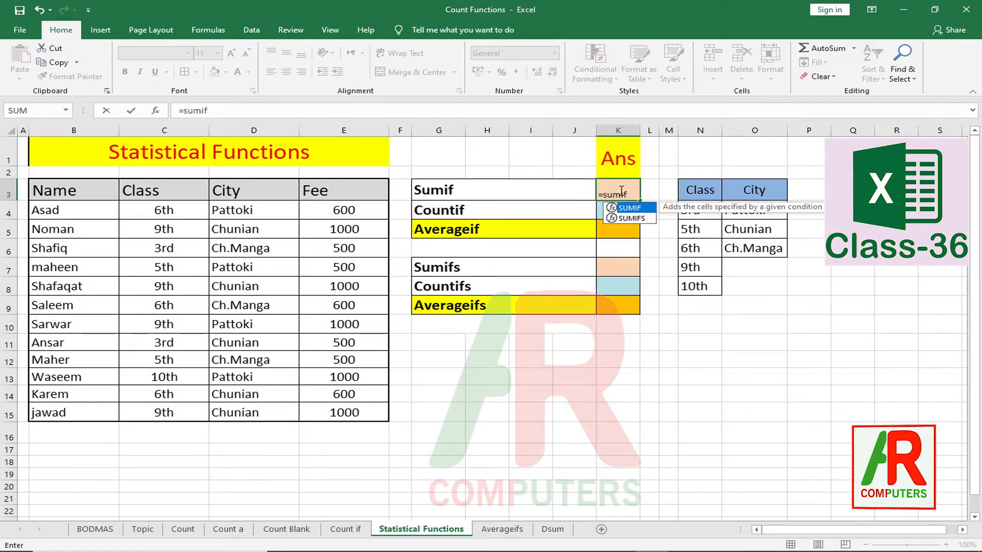
key(Tab)
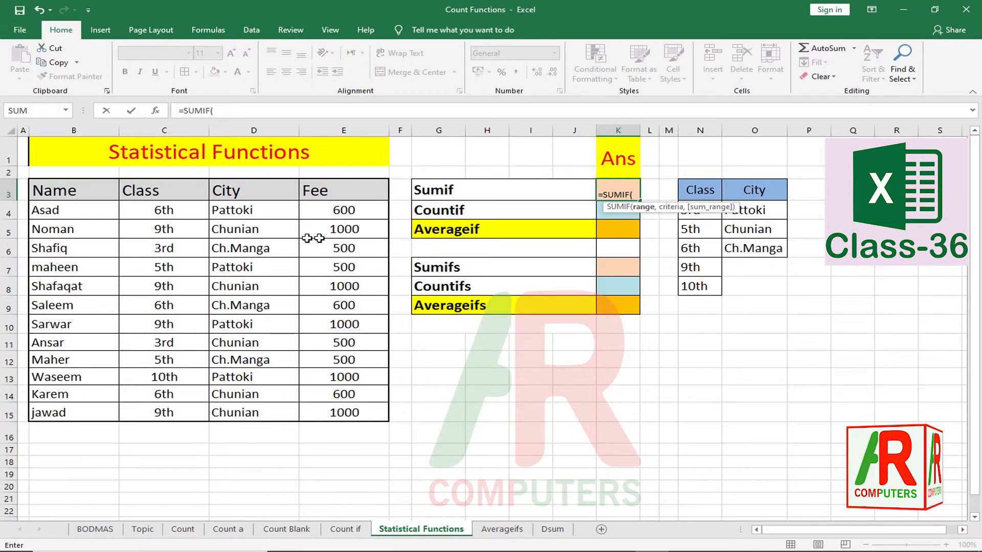
drag(162, 210, 167, 410)
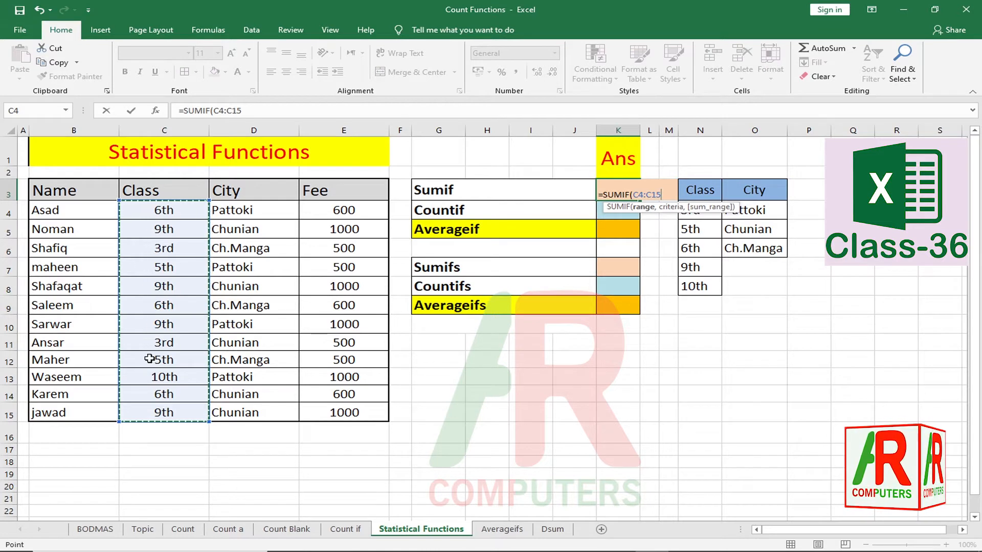
text(,)
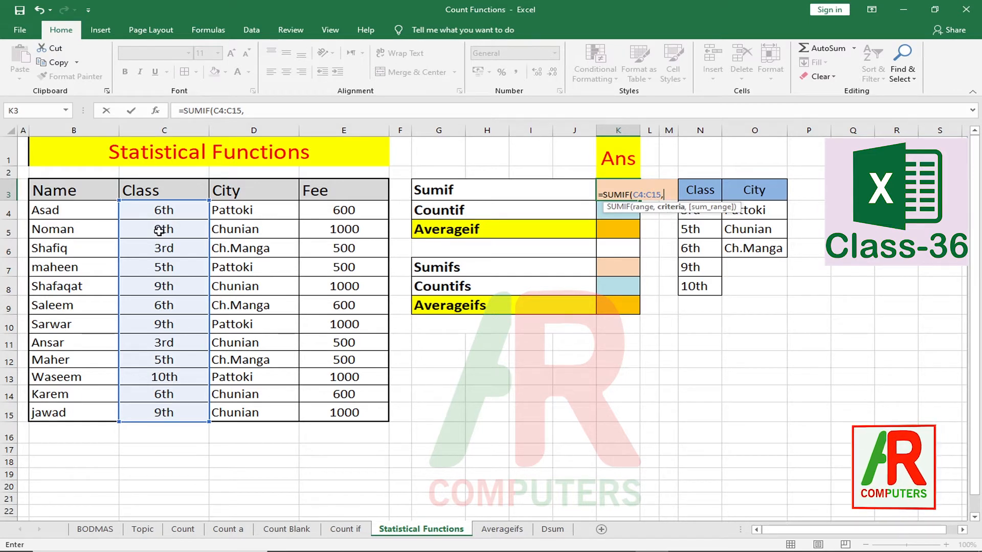
click(160, 212)
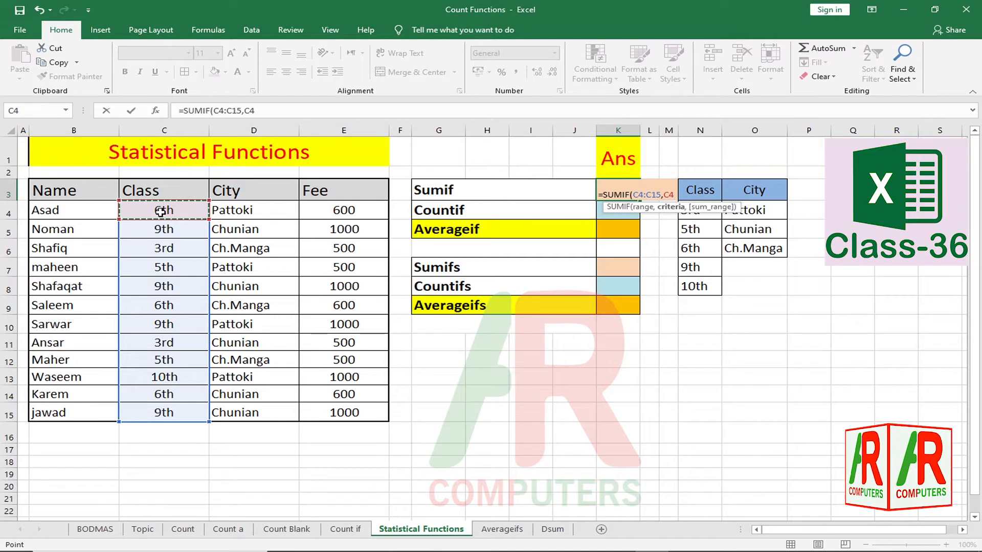
text(,)
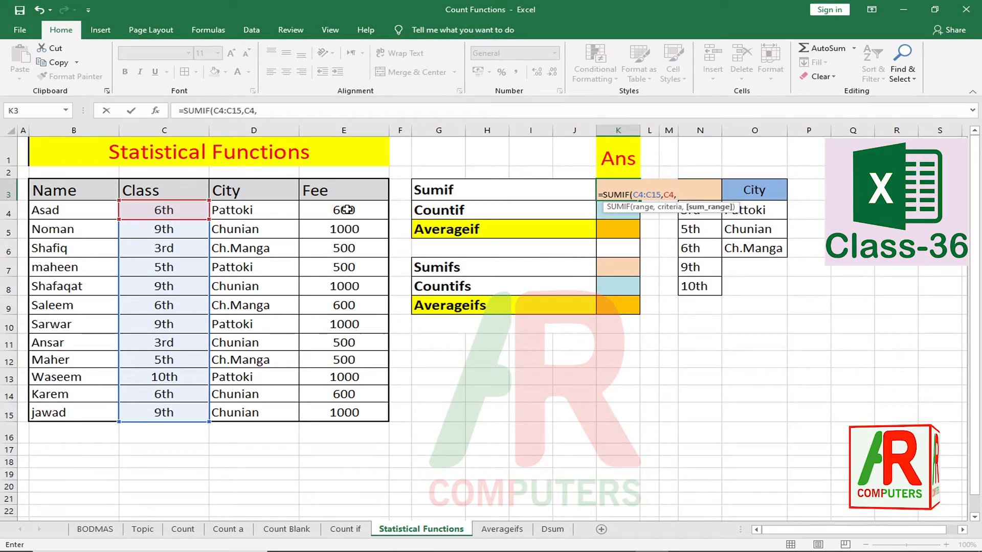
drag(347, 210, 352, 412)
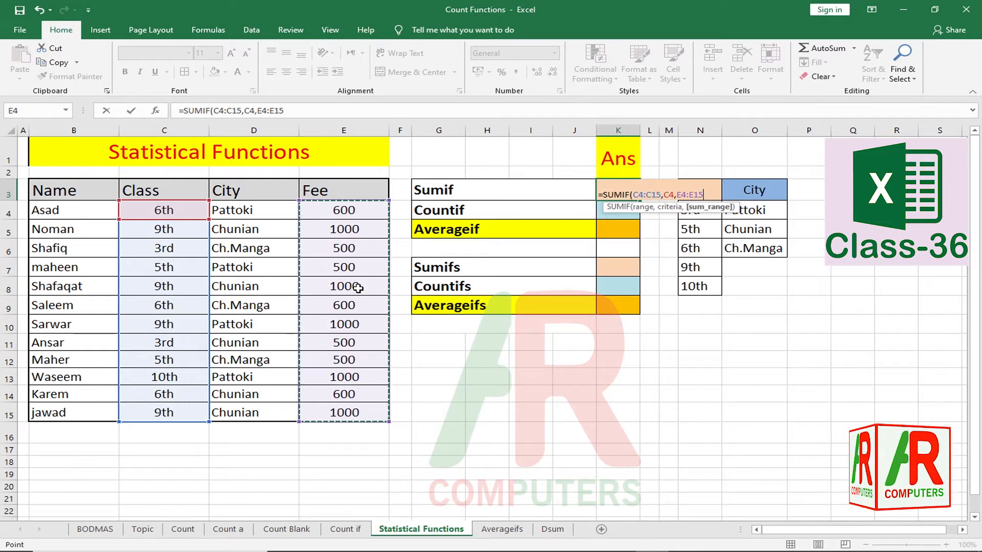
key(Return)
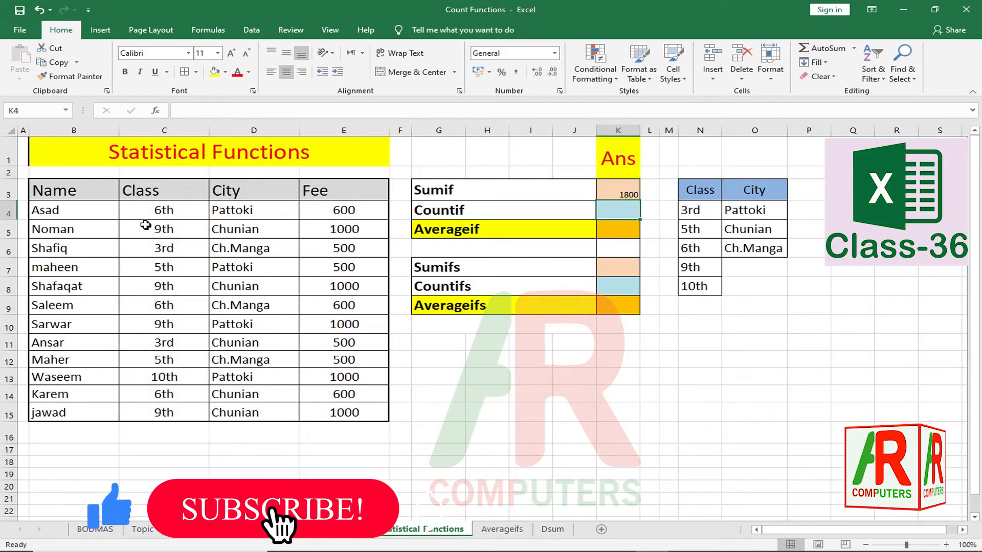
- Check the 6th class rows against the Sumif answer and its formula, and review the Class and City columns
drag(148, 210, 352, 212)
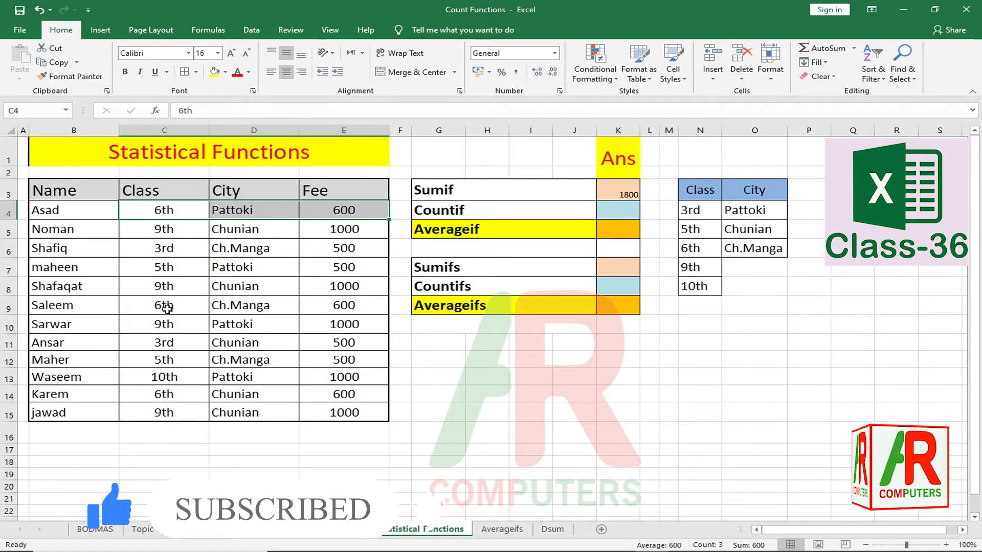
drag(164, 307, 385, 307)
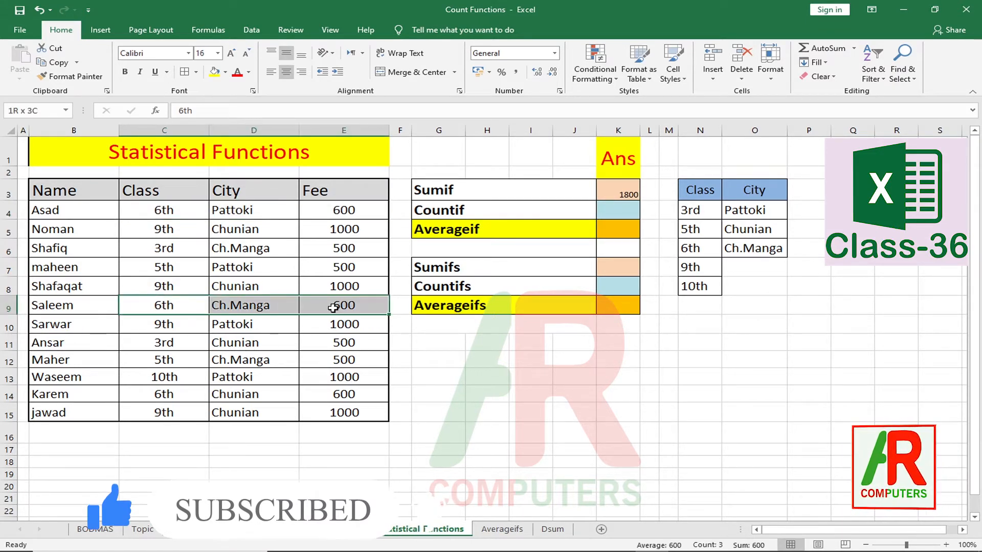
drag(142, 395, 389, 394)
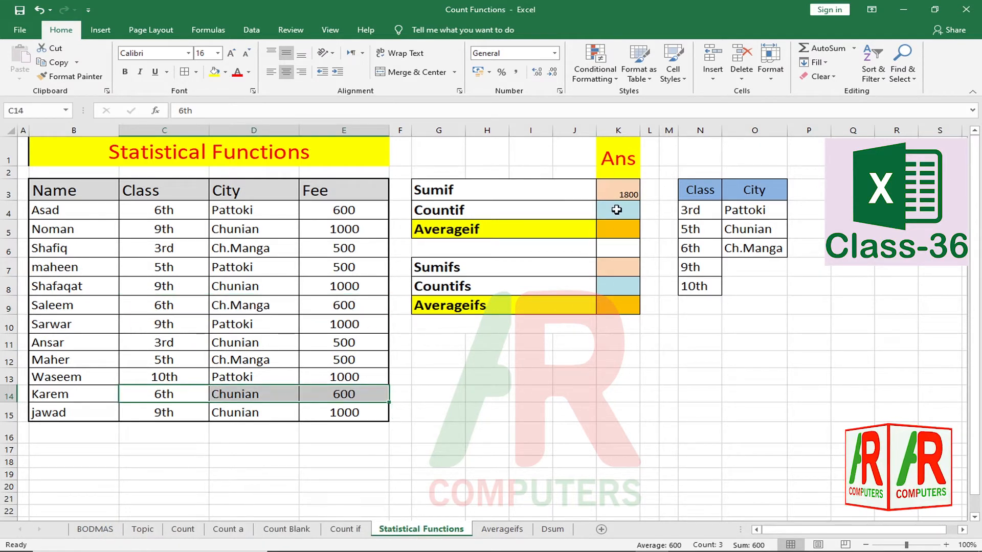
click(619, 191)
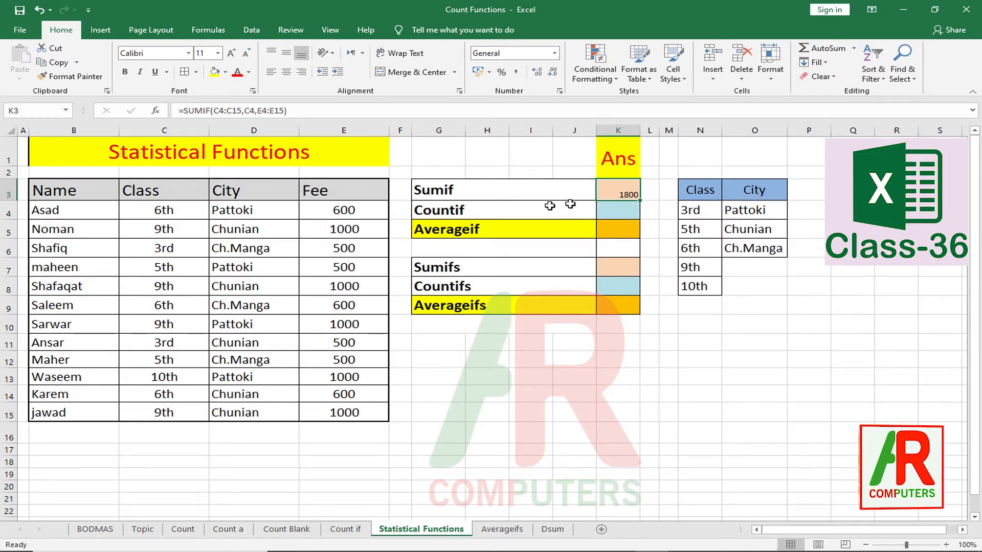
drag(169, 210, 172, 412)
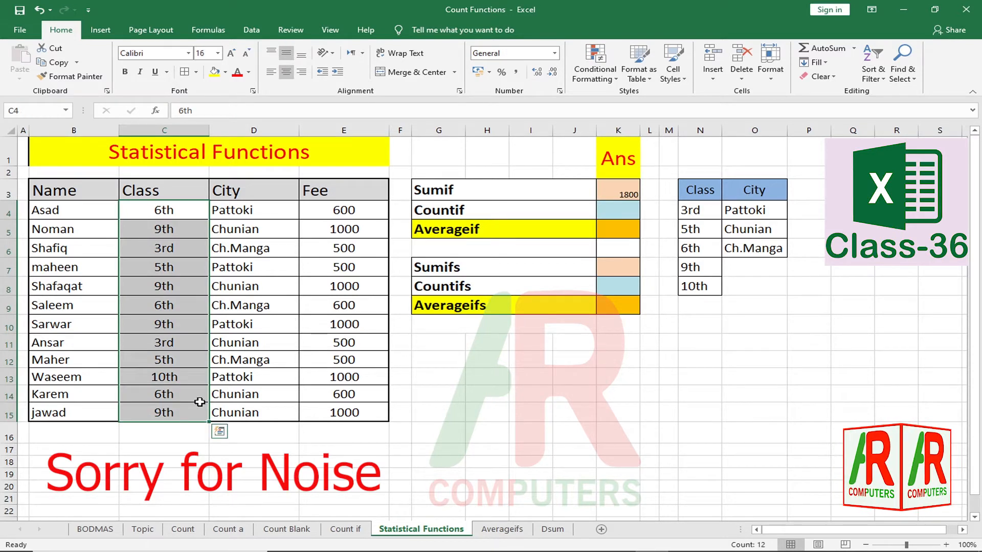
drag(247, 209, 231, 409)
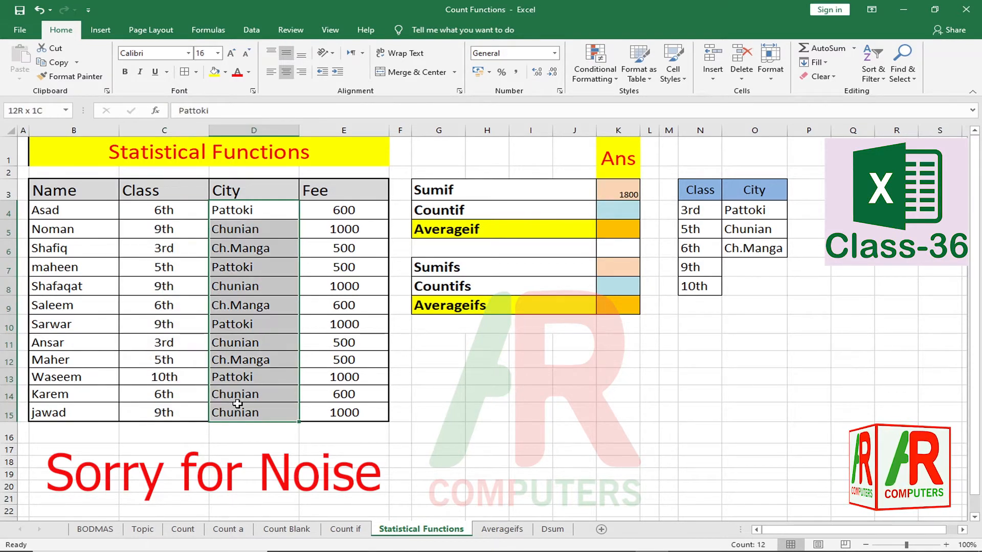
click(256, 342)
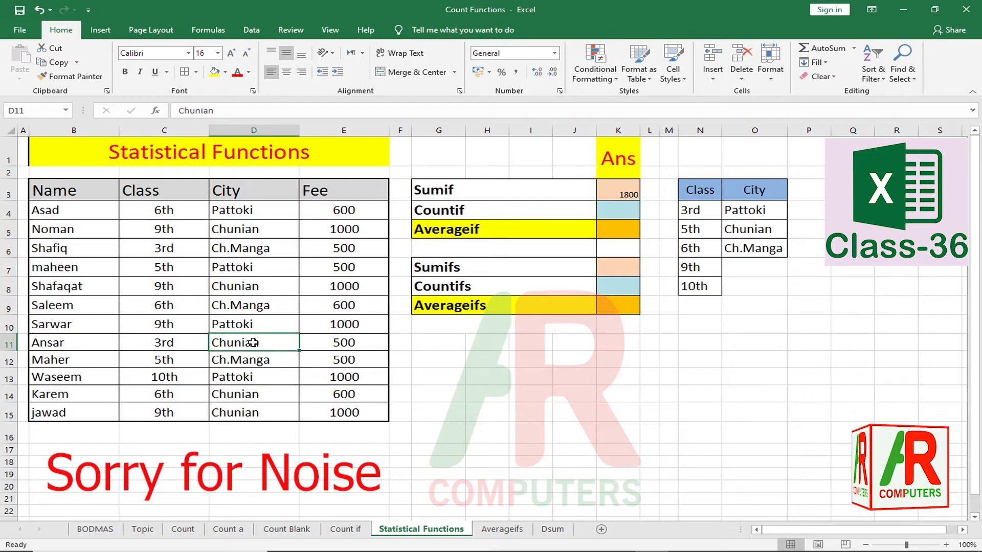
- Start a SUMIFS formula in K7 with the fees in E4:E15 as the sum range
click(461, 271)
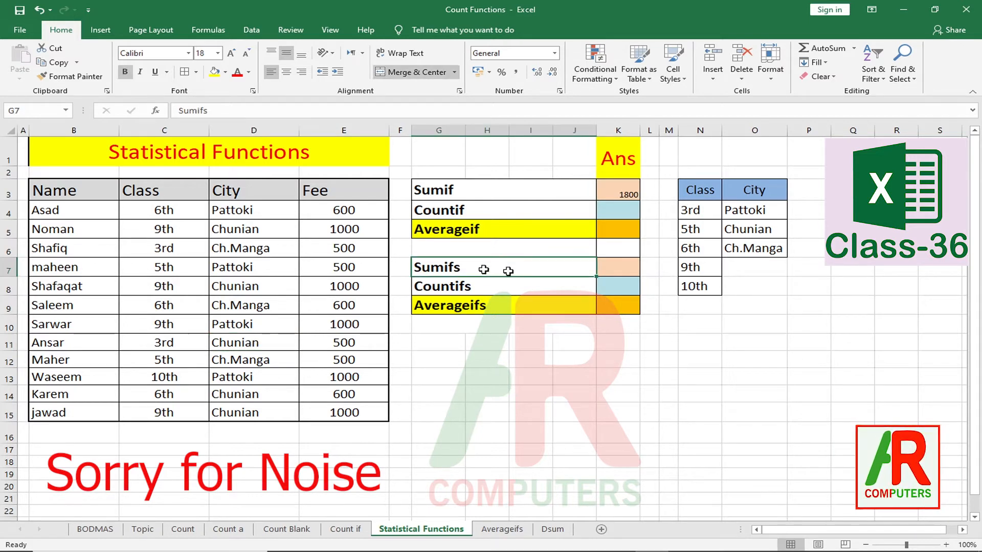
click(606, 270)
text(=sumifa)
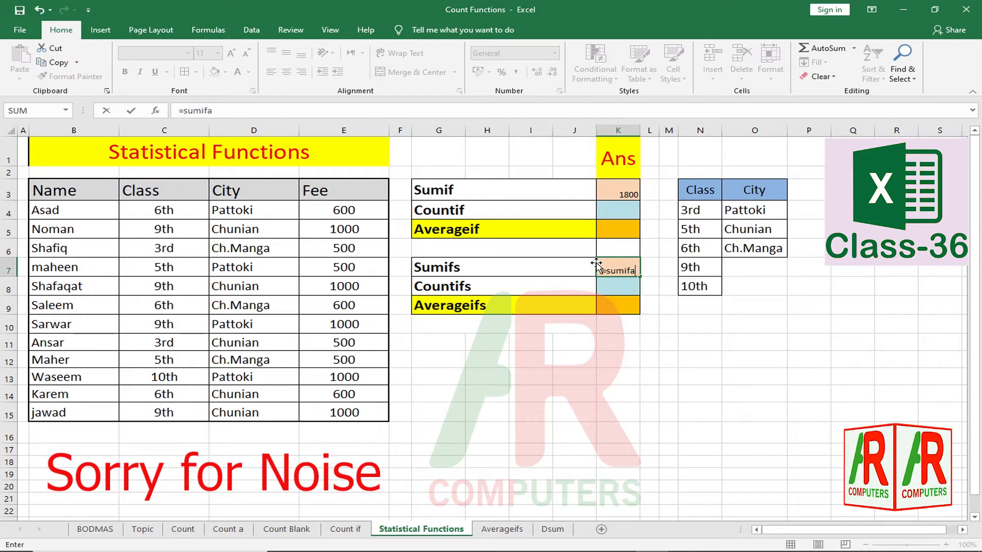
key(BackSpace)
text(sumifs)
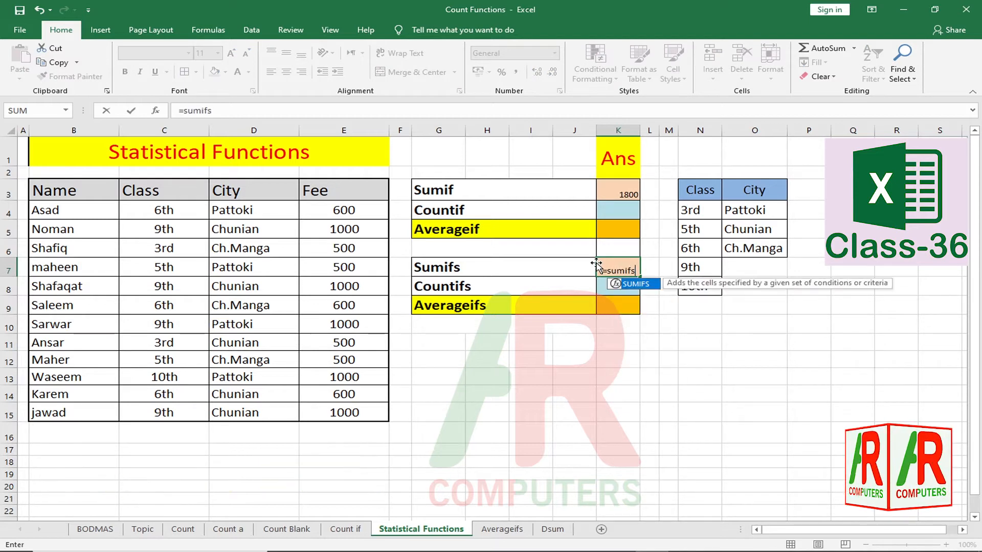
key(Tab)
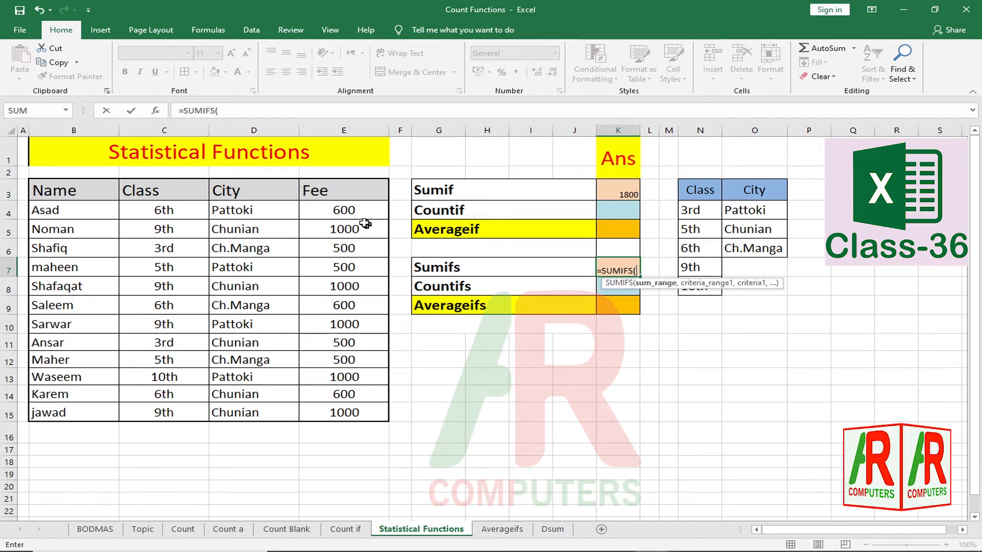
drag(344, 211, 337, 413)
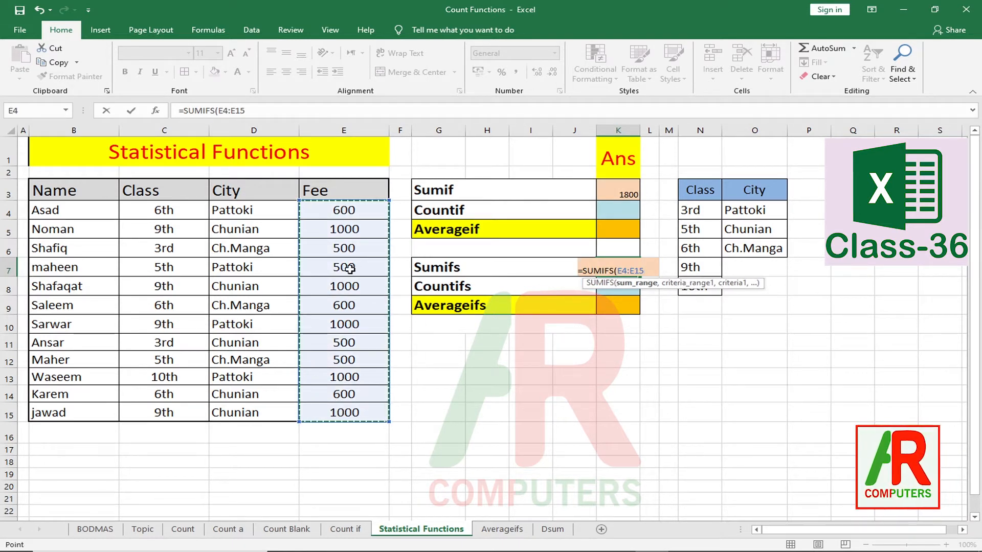
text(,)
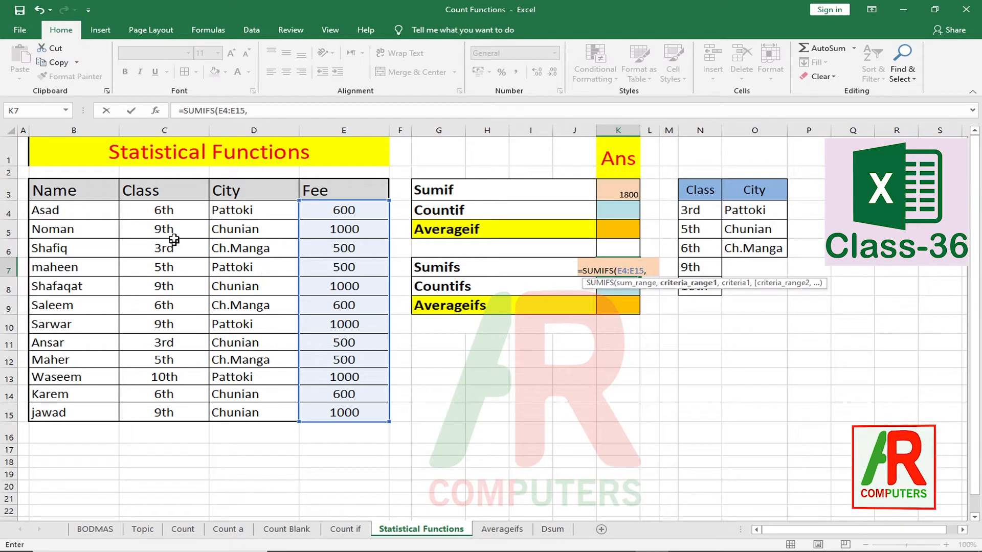
- Add the first SUMIFS condition, using C4:C15 as the criteria range and C11 as the criteria
drag(169, 210, 167, 415)
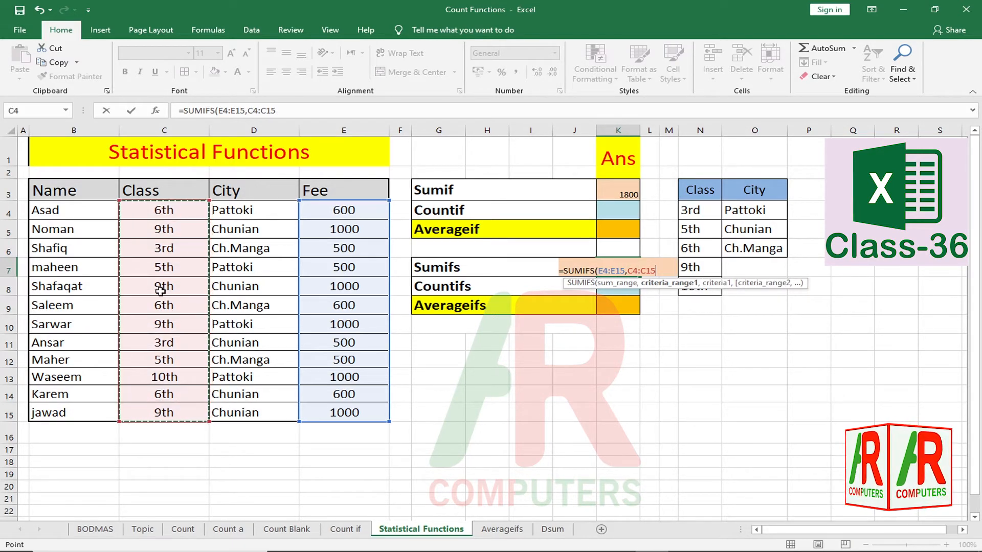
text(,)
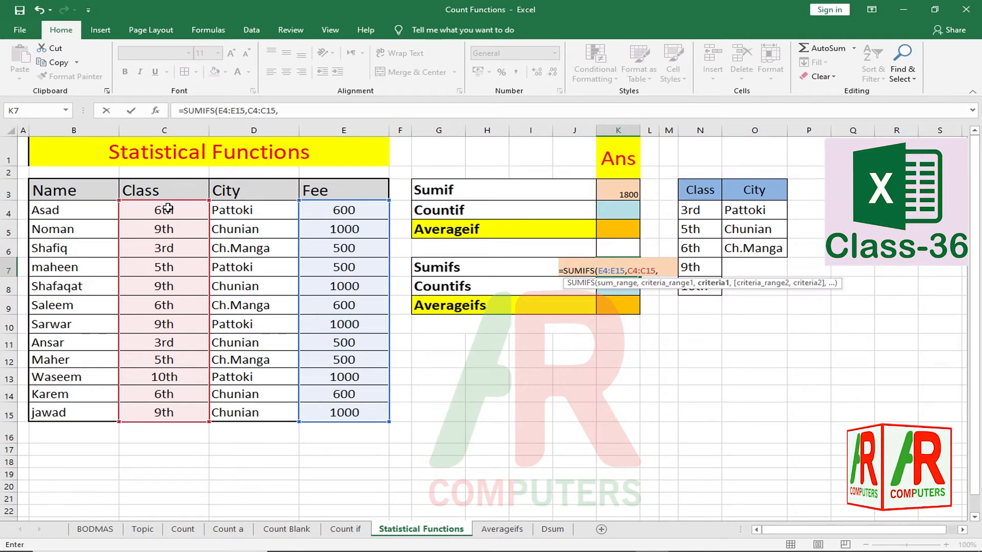
click(158, 343)
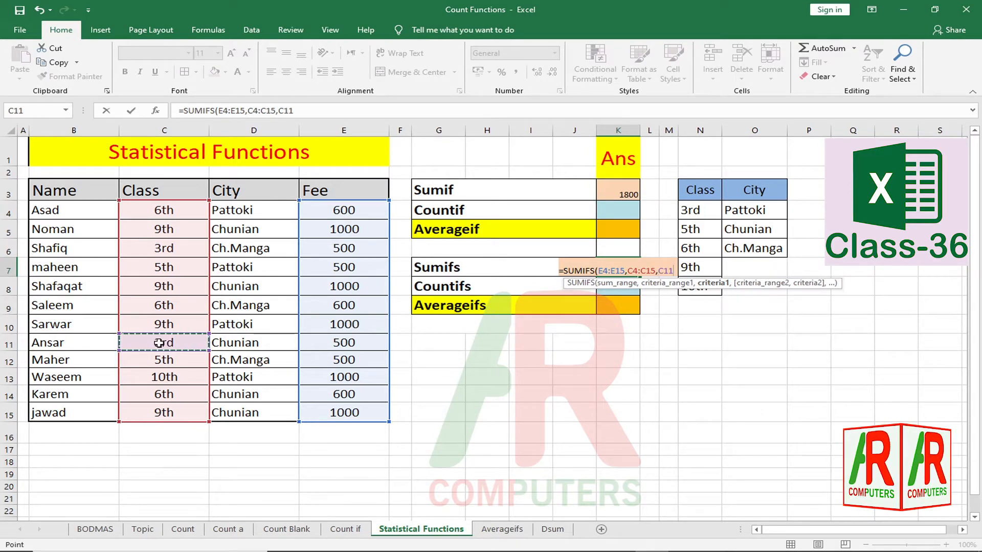
text(,)
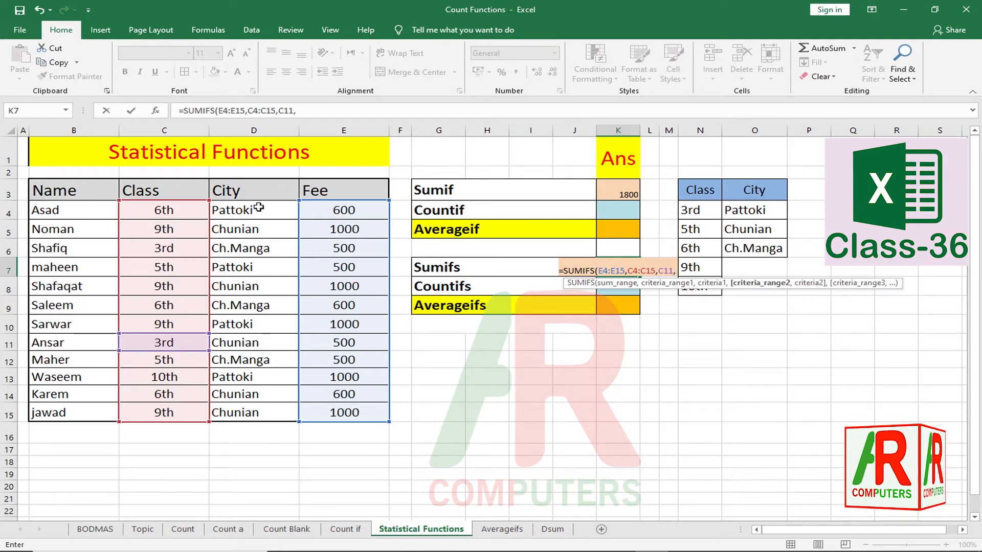
- Add the city condition with range D4:D15 and criteria D11, and complete the SUMIFS formula
drag(259, 207, 261, 411)
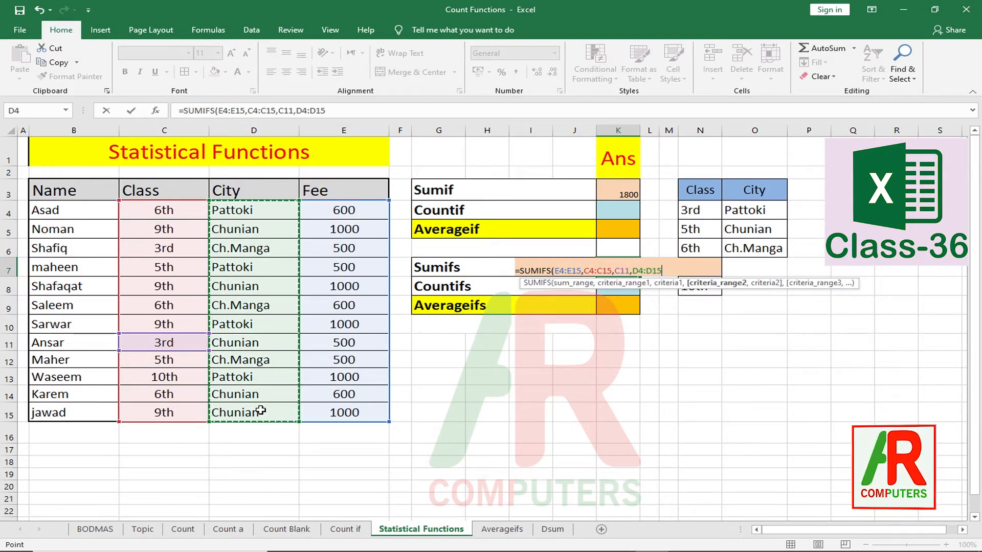
text(,)
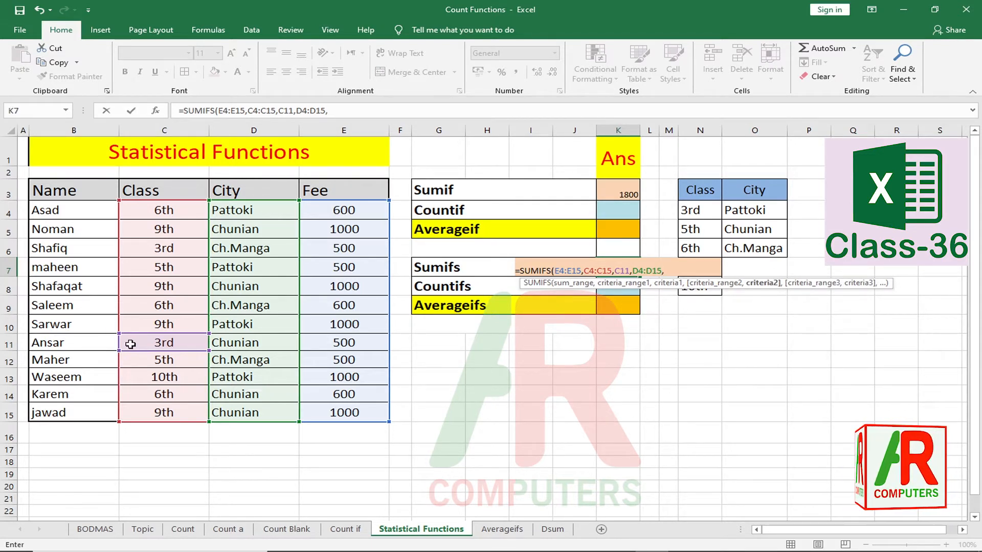
click(256, 346)
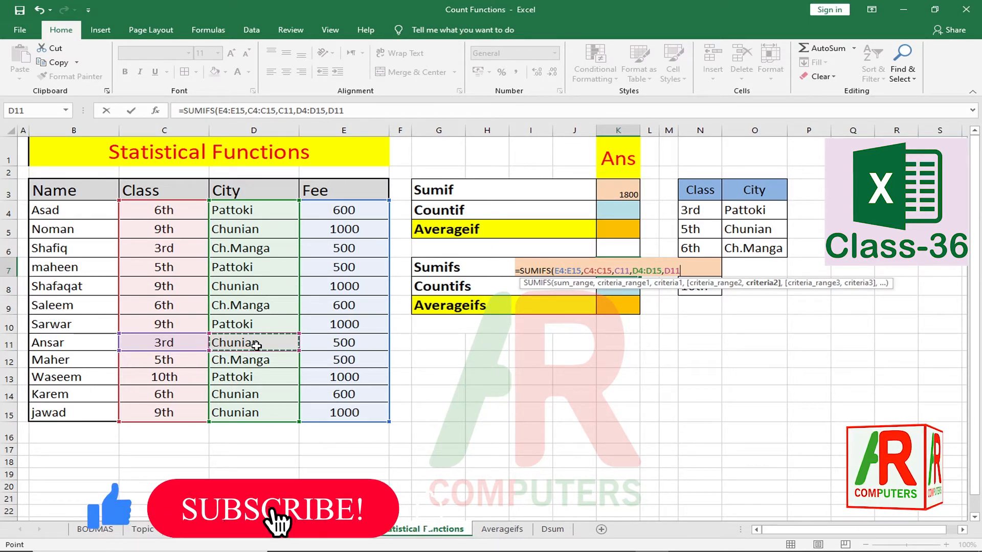
text())
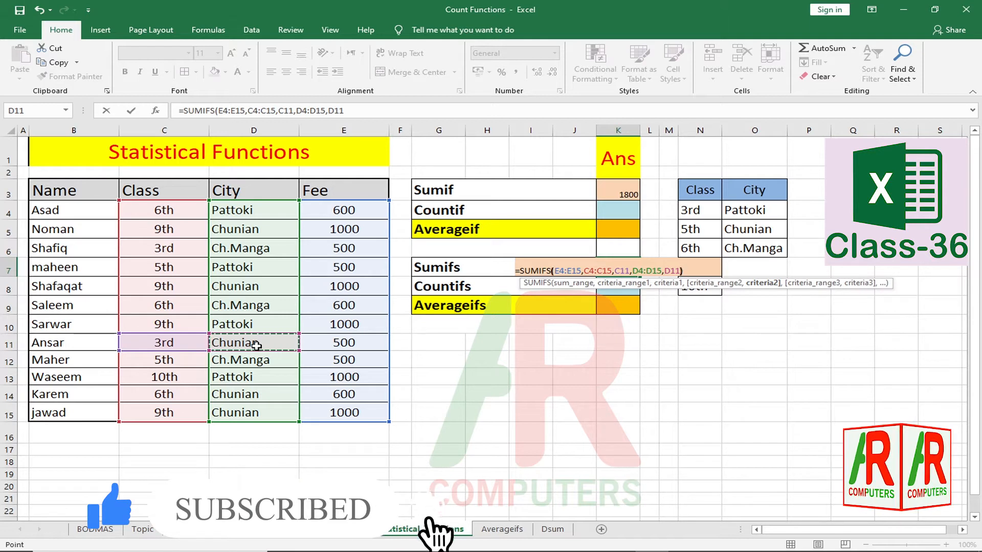
key(Return)
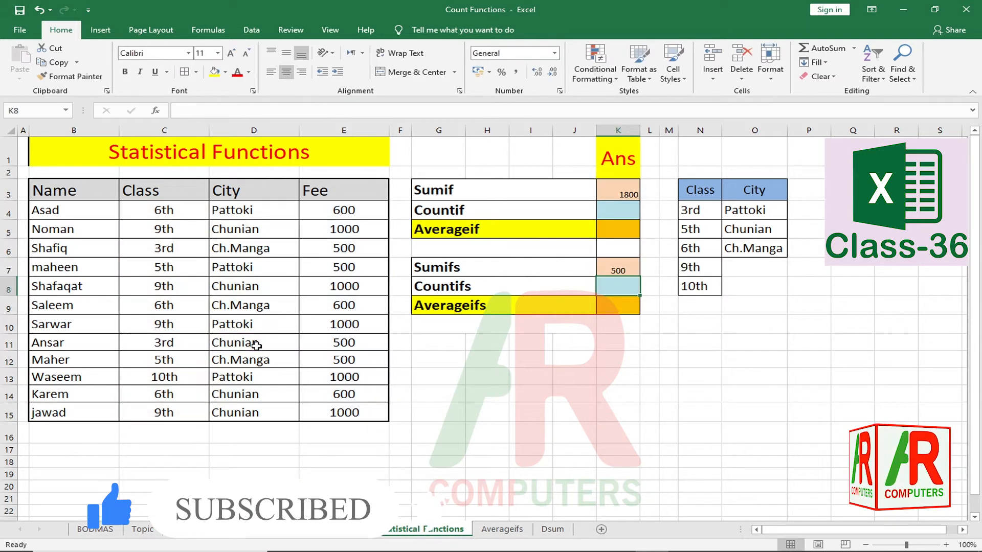
- Check the Sumifs formula in K7 against the class and city entries of the two 3rd class rows
click(628, 271)
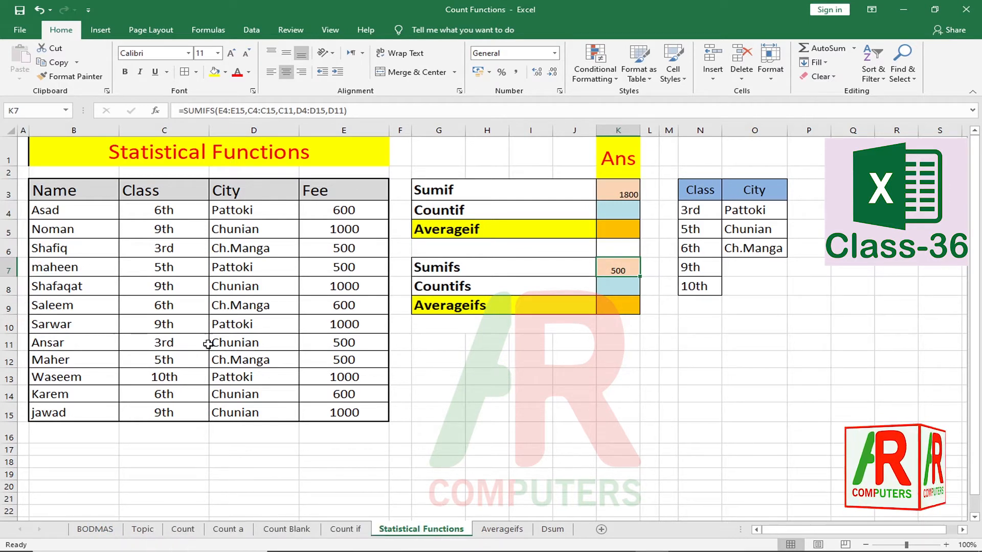
drag(164, 343, 292, 346)
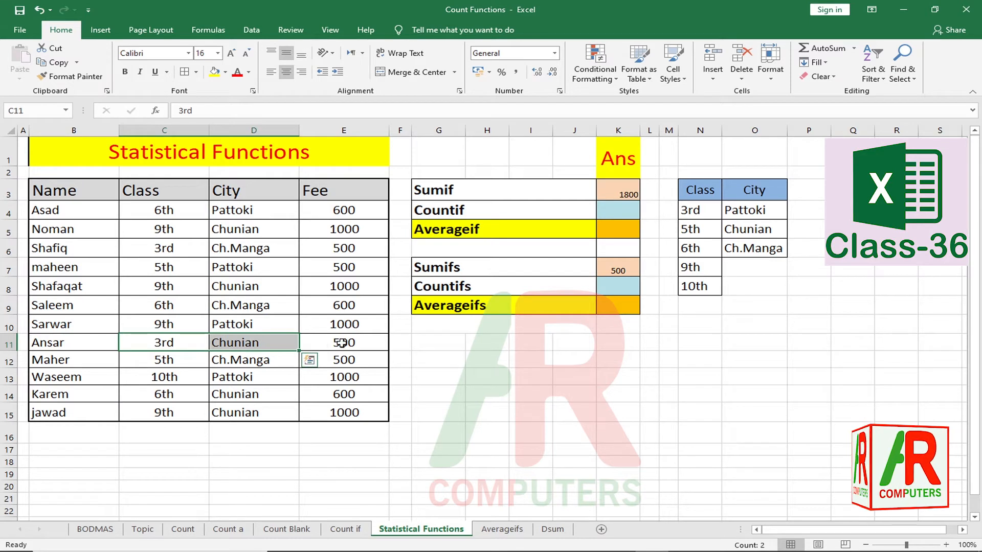
drag(155, 251, 241, 251)
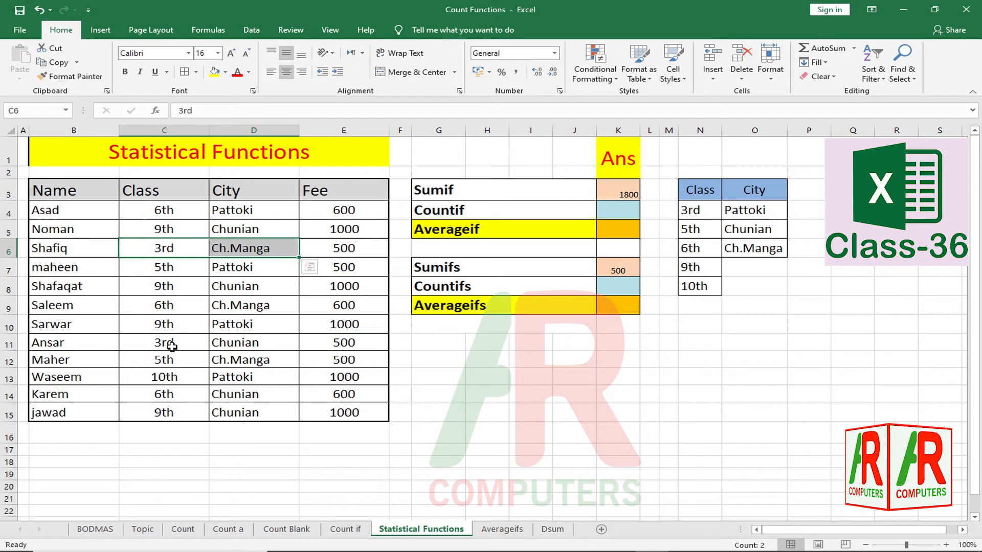
- Change the class in C14, on a Chunian row, to 3rd
click(244, 399)
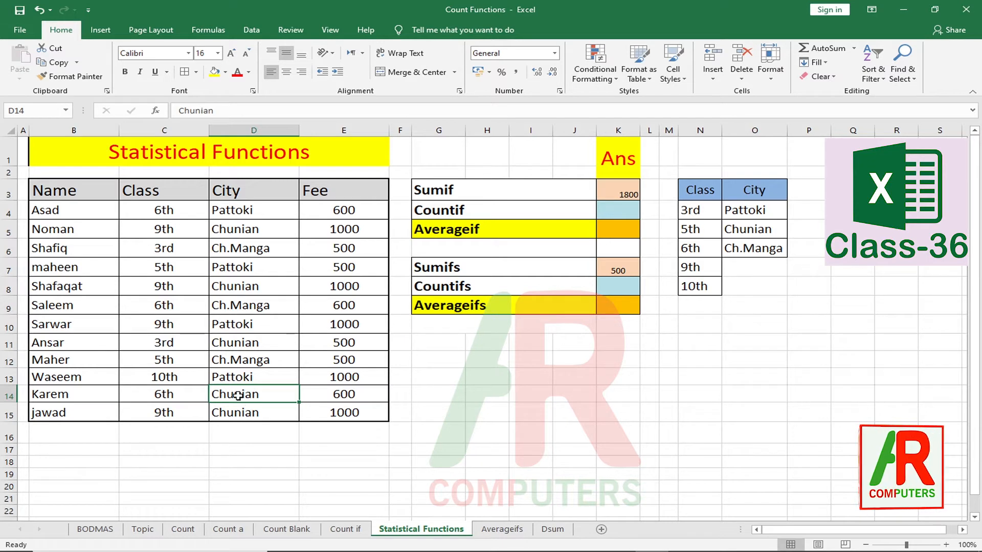
click(175, 396)
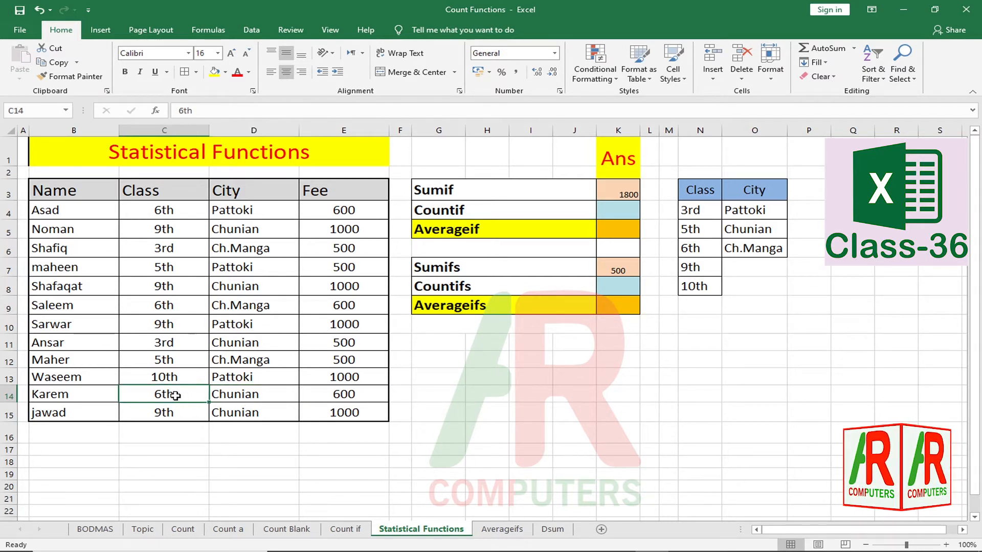
text(3rd)
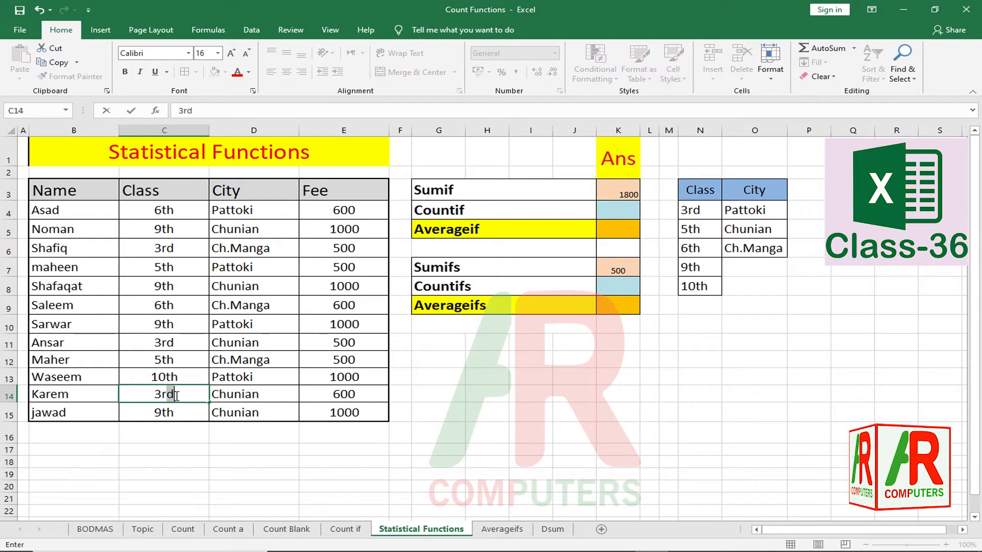
key(Return)
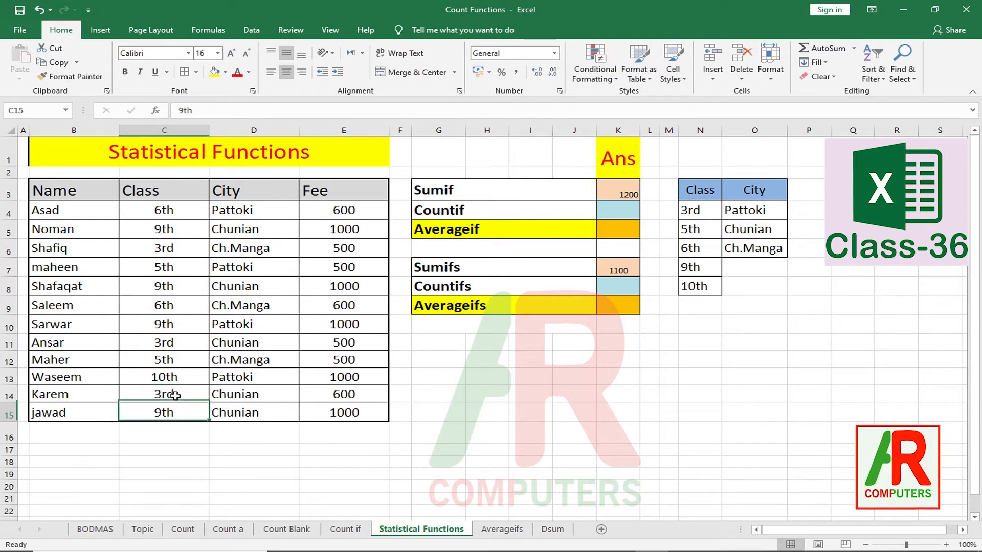
- Compare the 3rd class Chunian rows and their fees with the Sumifs answer, and review the Class column
drag(164, 344, 395, 351)
click(154, 396)
drag(154, 397, 353, 398)
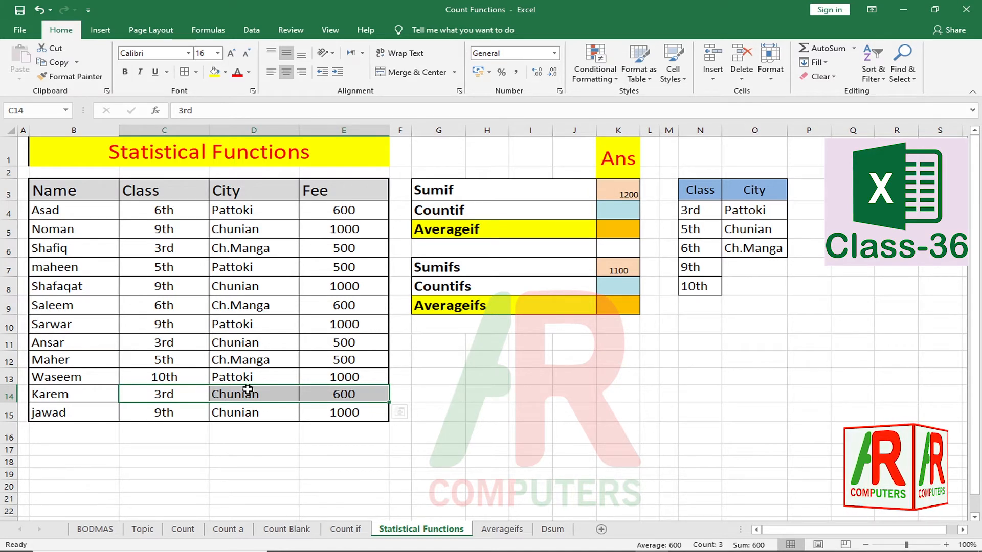
click(334, 395)
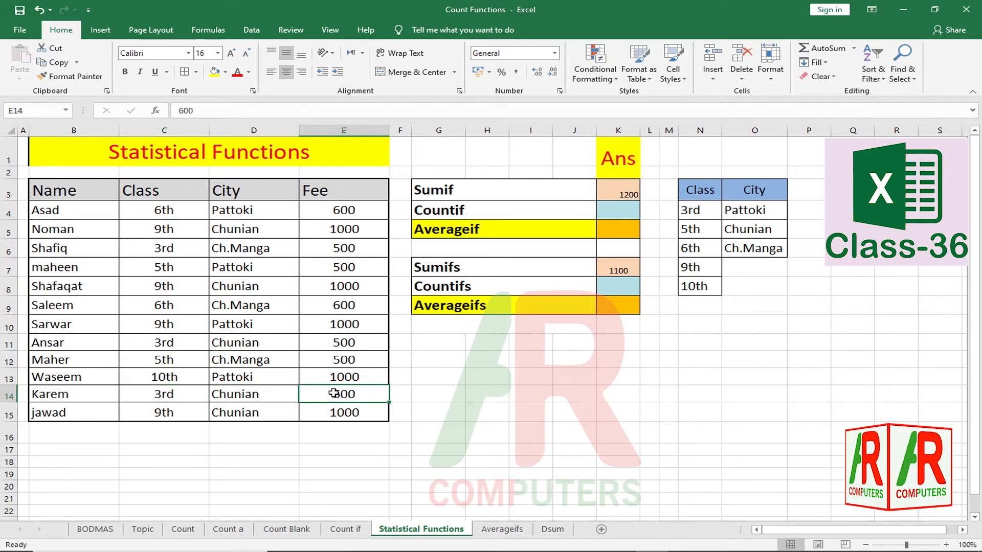
click(317, 344)
click(606, 260)
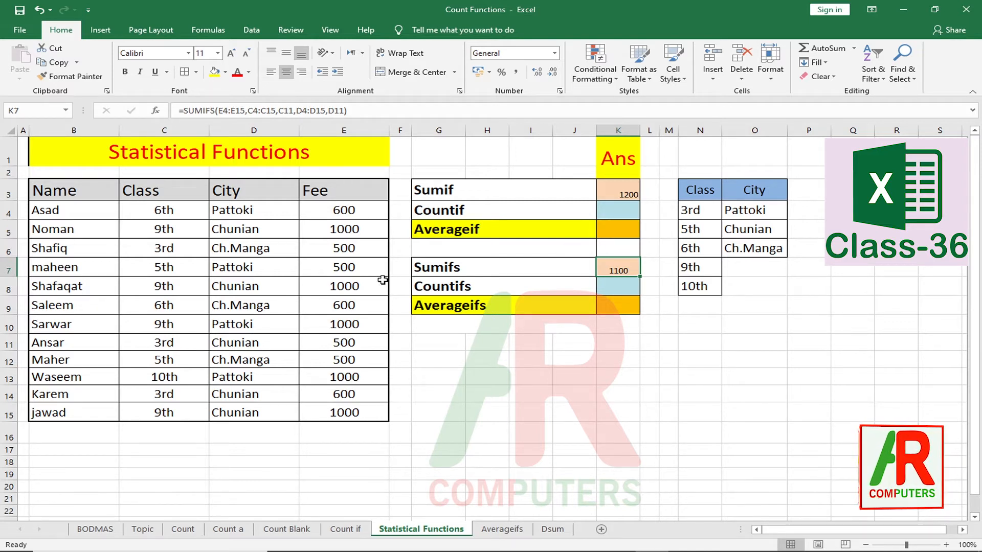
drag(174, 218, 177, 409)
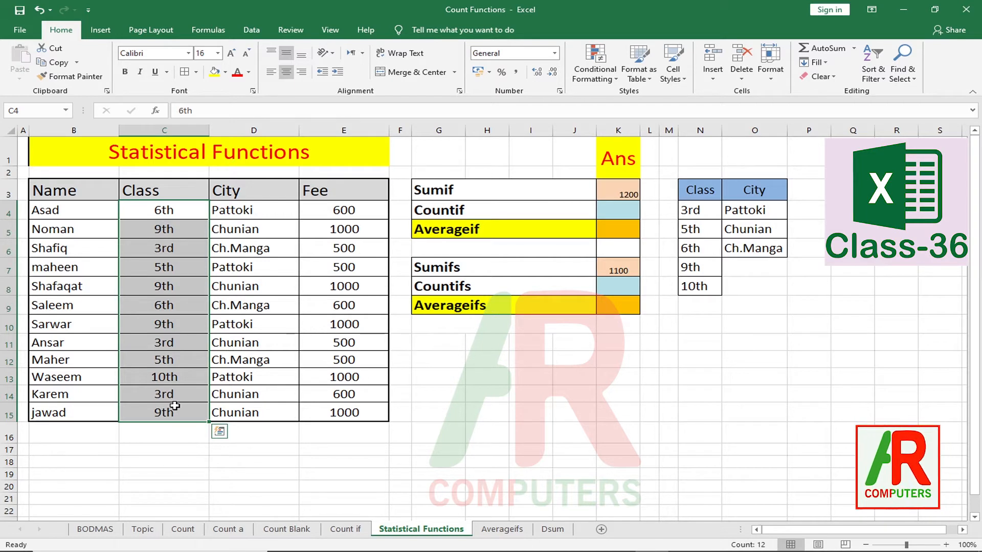
click(192, 410)
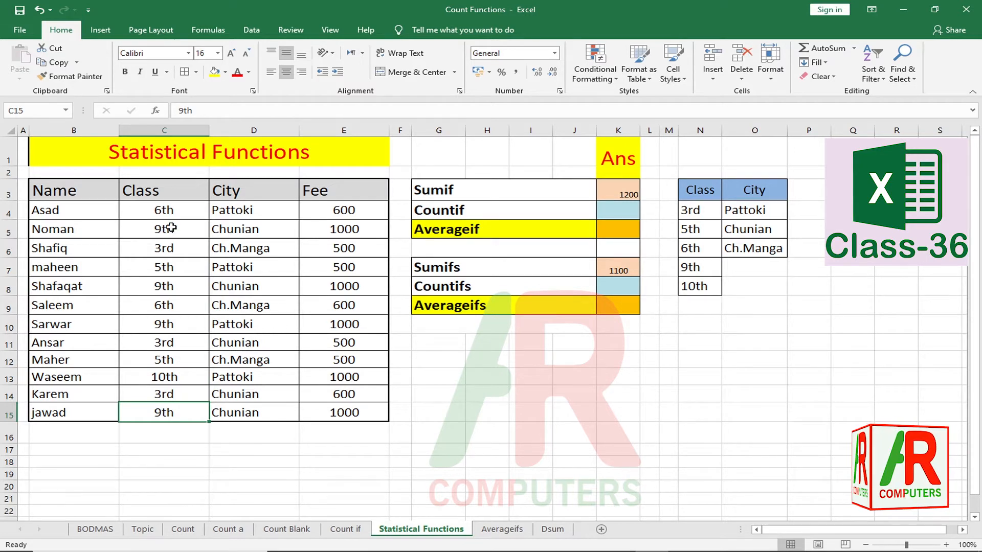
- Enter a COUNTIF formula in K4 with range C4:C15 and criteria C5 to count the 9th class entries
click(623, 237)
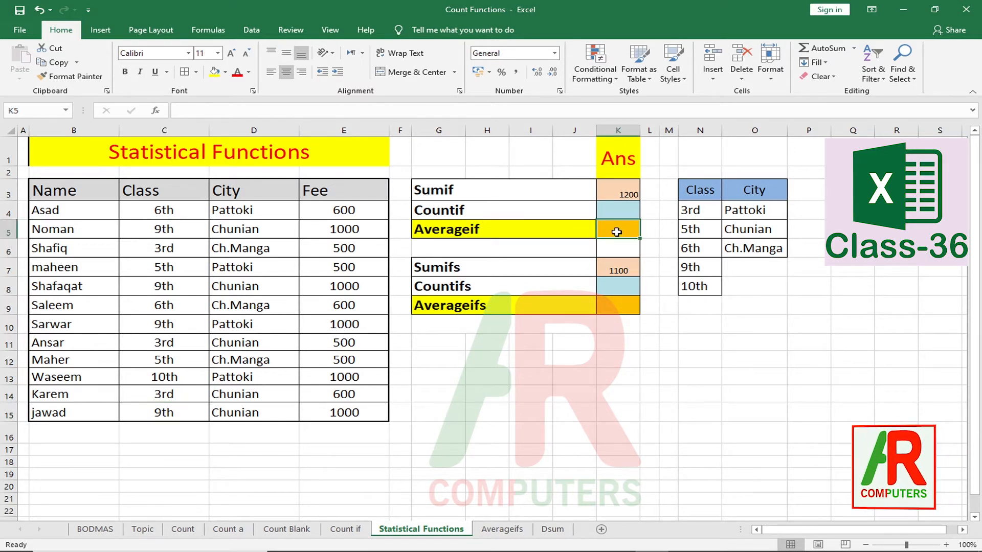
key(Up)
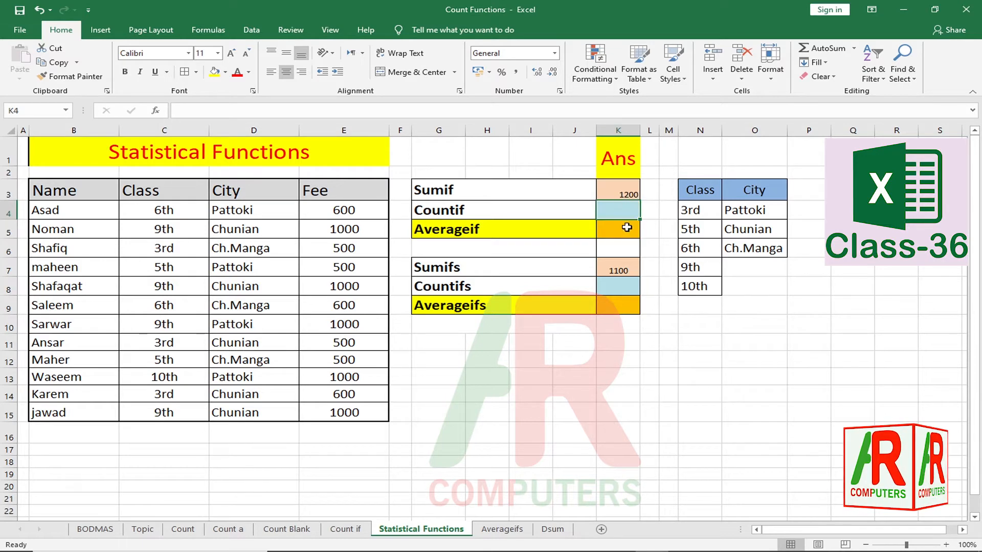
text(=)
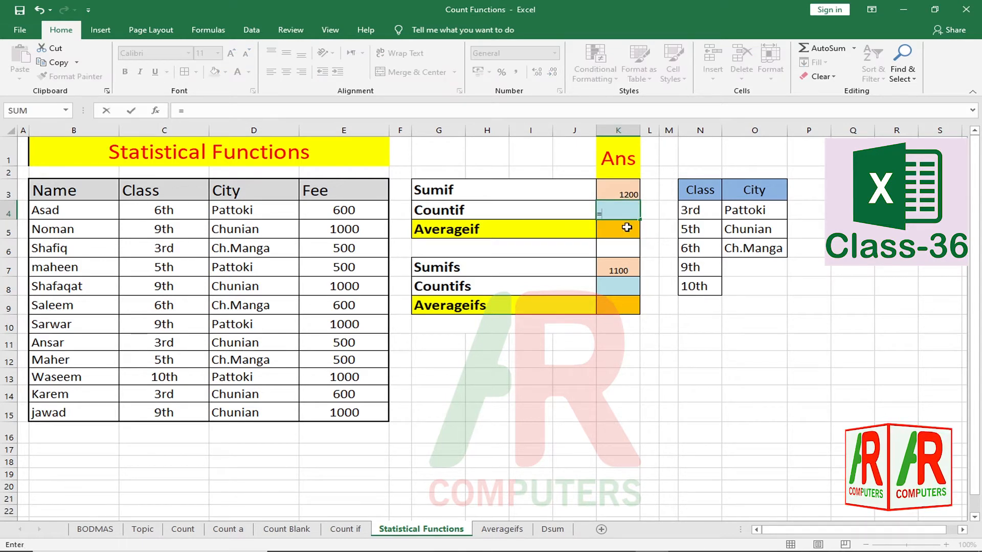
text(countif)
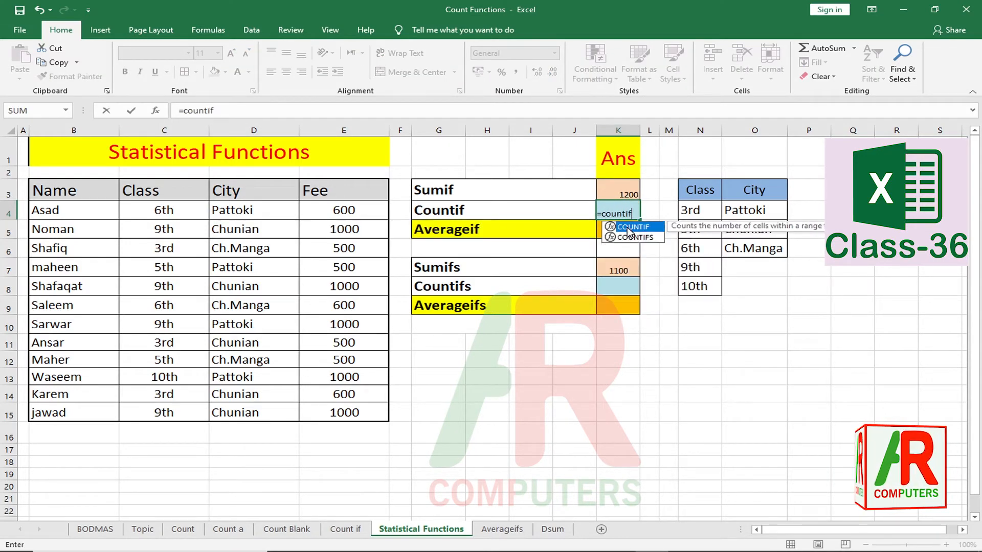
double_click(627, 227)
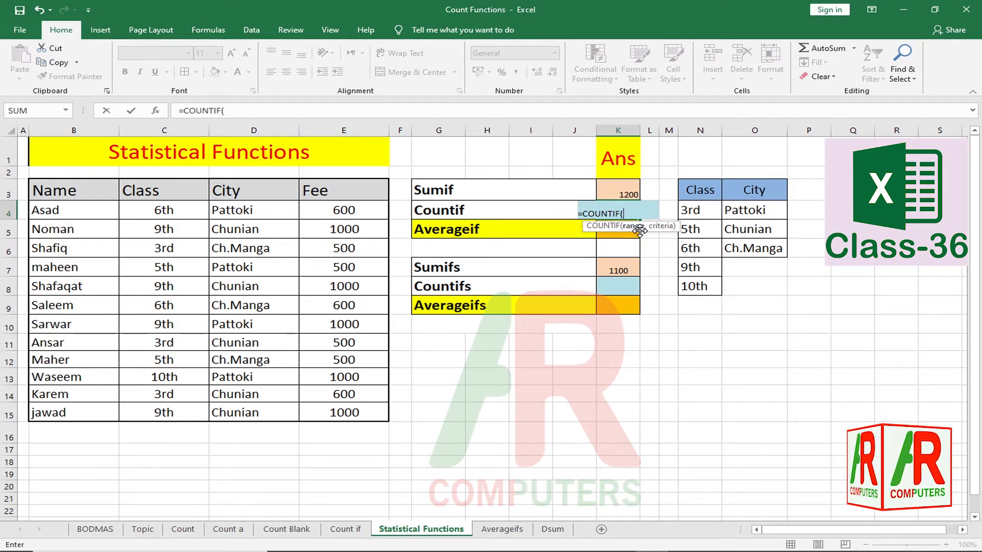
drag(164, 210, 178, 417)
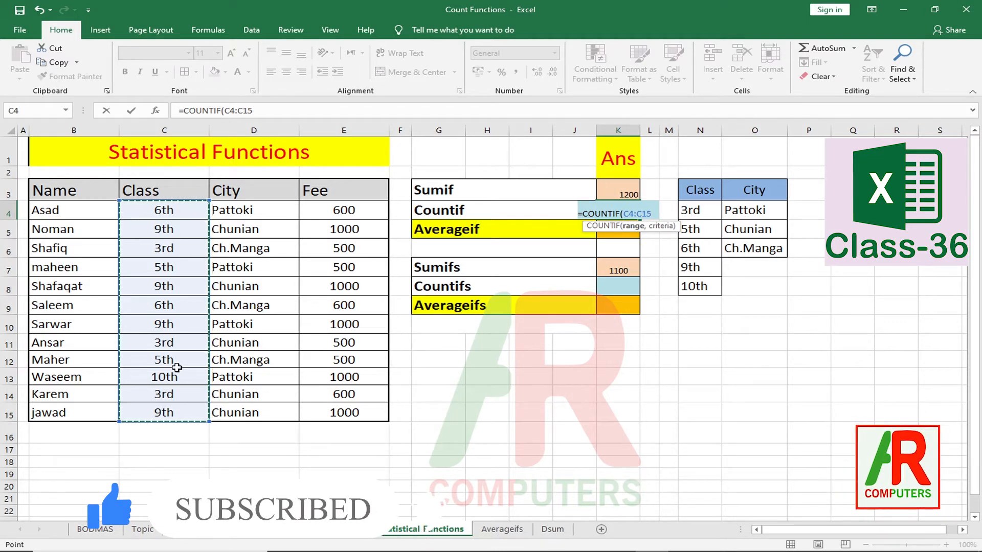
text(,)
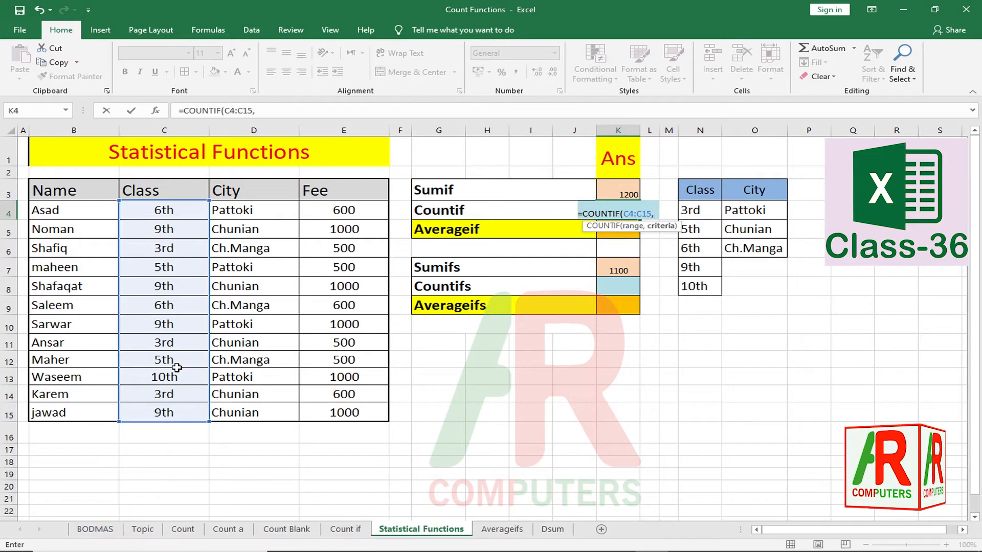
click(161, 229)
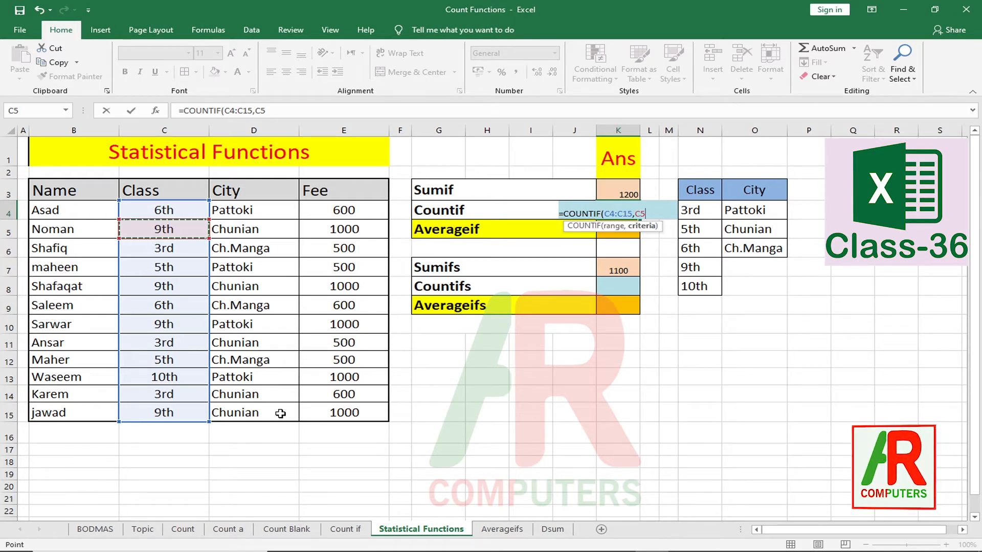
key(Return)
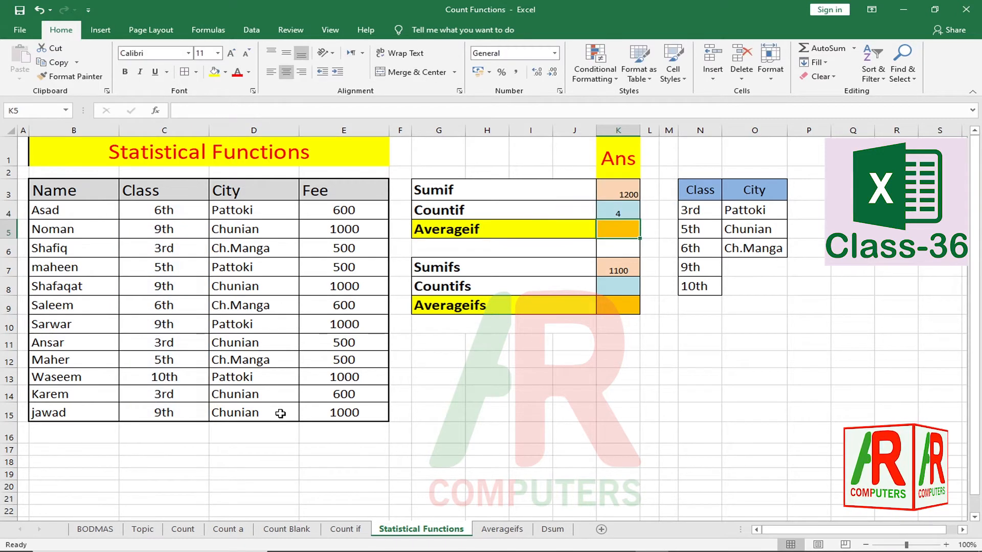
- Check the Countif answer against each 9th class entry in the Class column
click(171, 230)
click(173, 285)
click(174, 328)
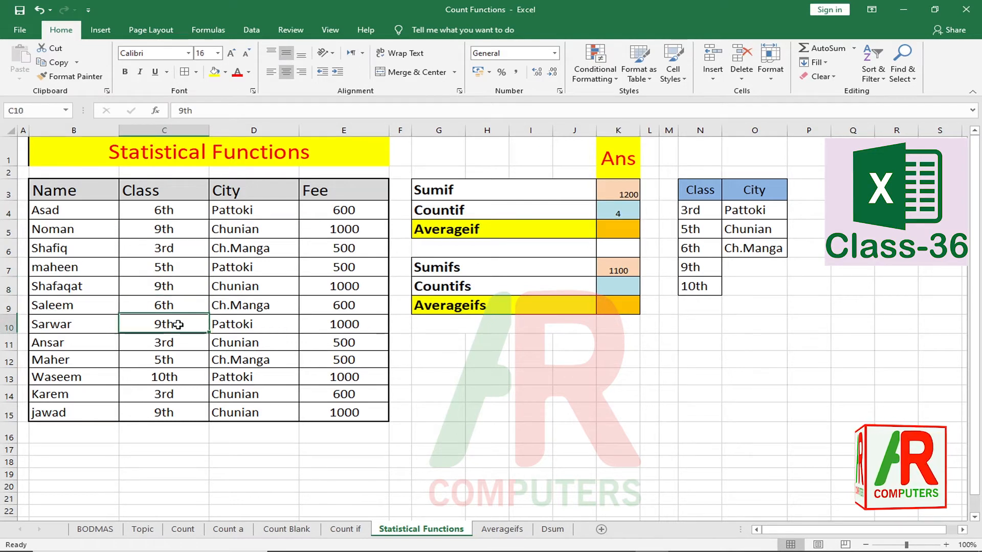
click(175, 412)
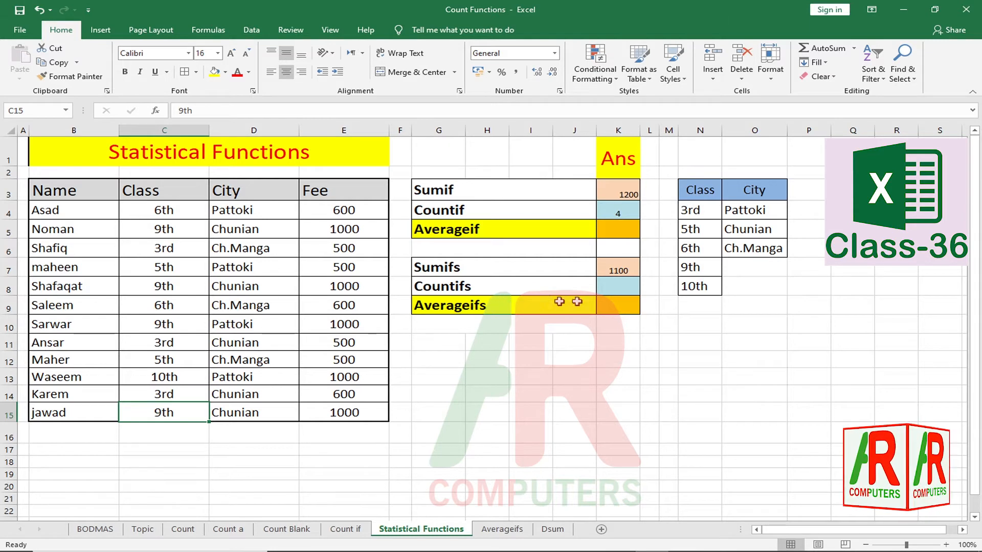
- Start a COUNTIFS formula in K8 with class range C4:C15 and criteria C6
click(613, 288)
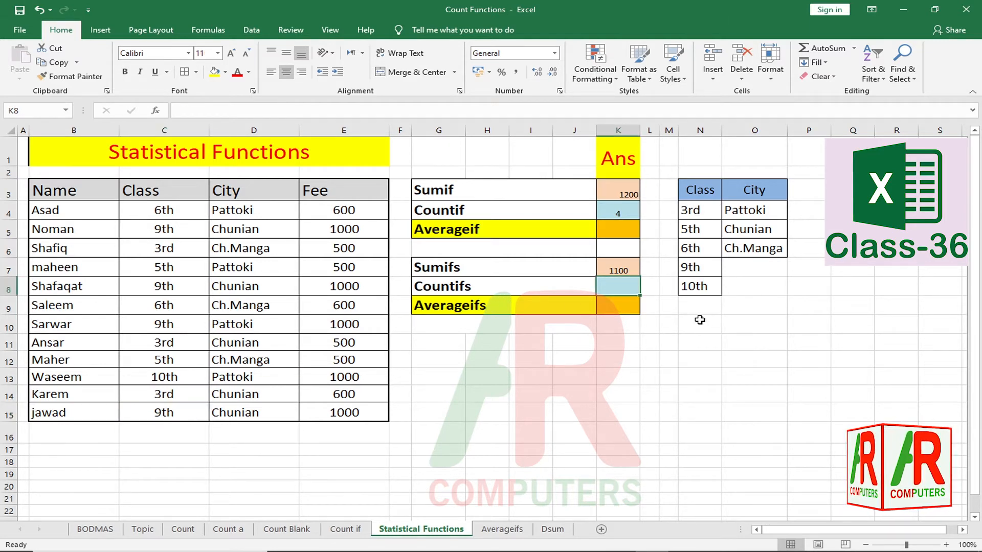
text(=)
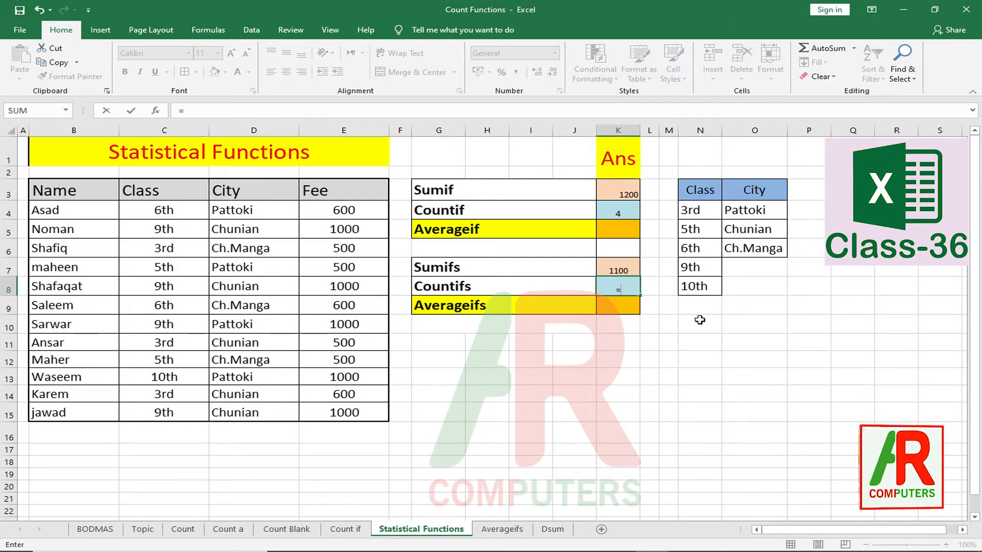
text(countifs)
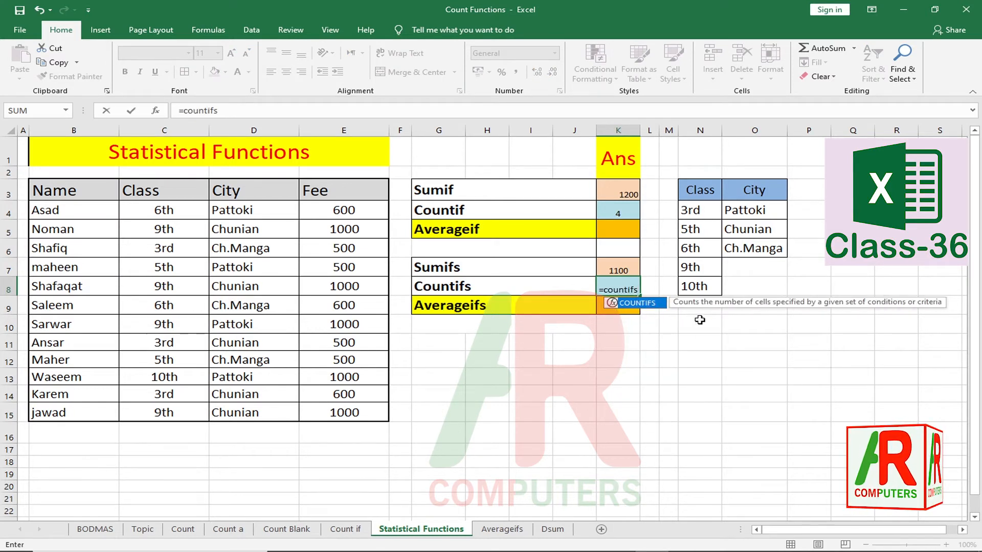
key(Tab)
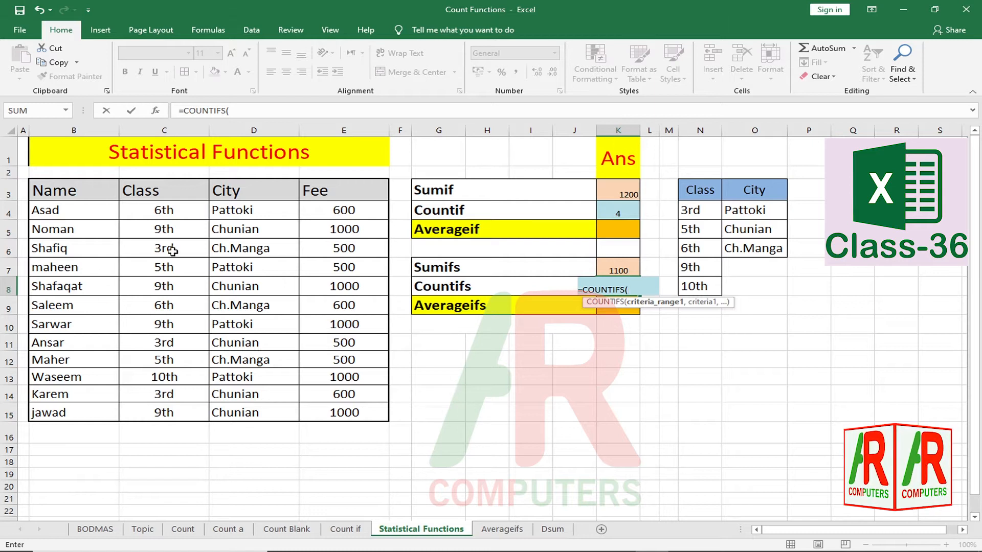
drag(165, 211, 164, 408)
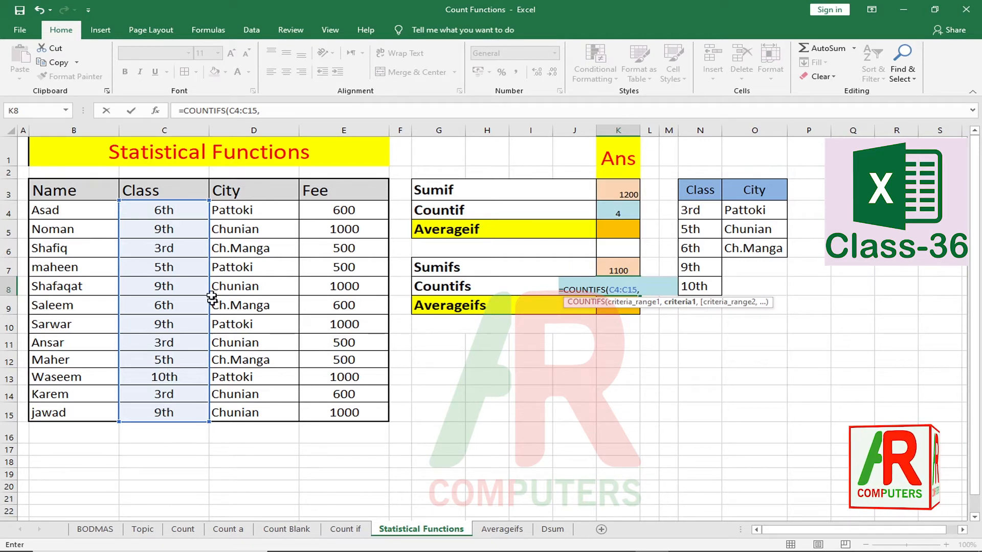
click(167, 250)
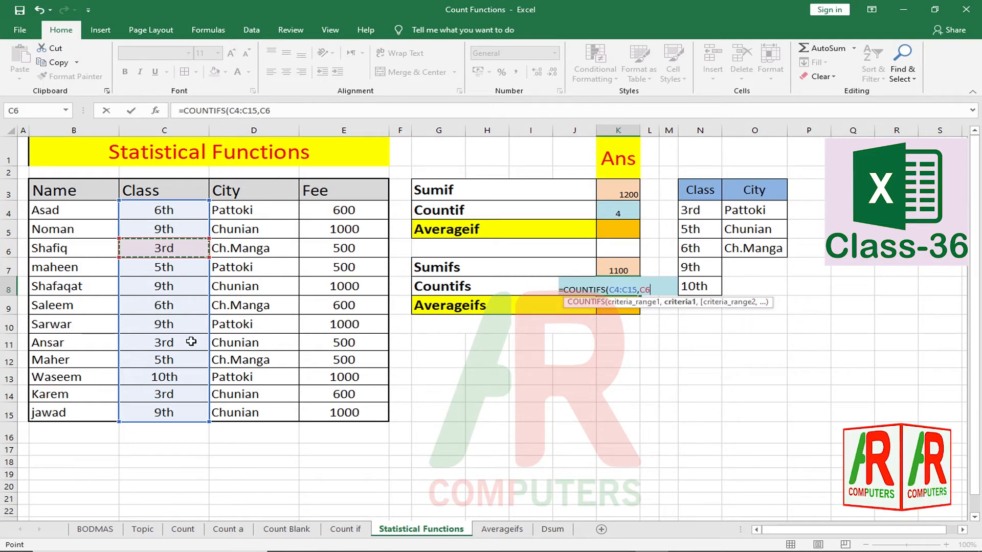
text(,)
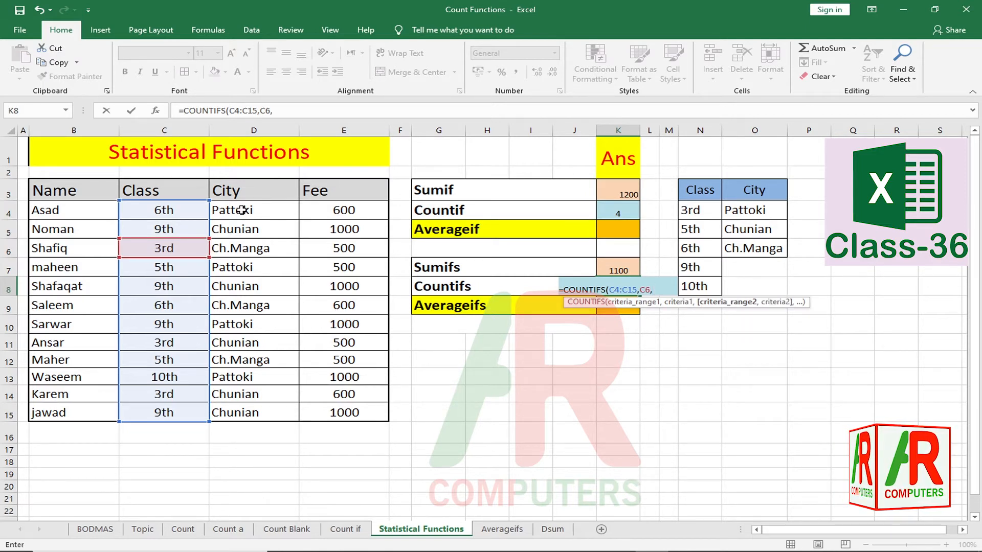
- Add the city condition with range D4:D15 and criteria D6, and complete the COUNTIFS formula
drag(248, 209, 271, 416)
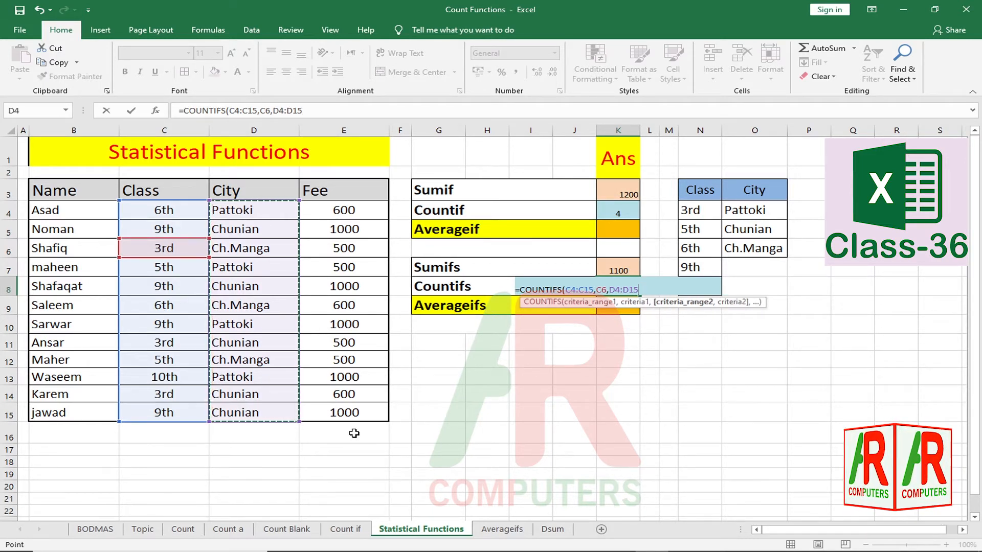
text(,)
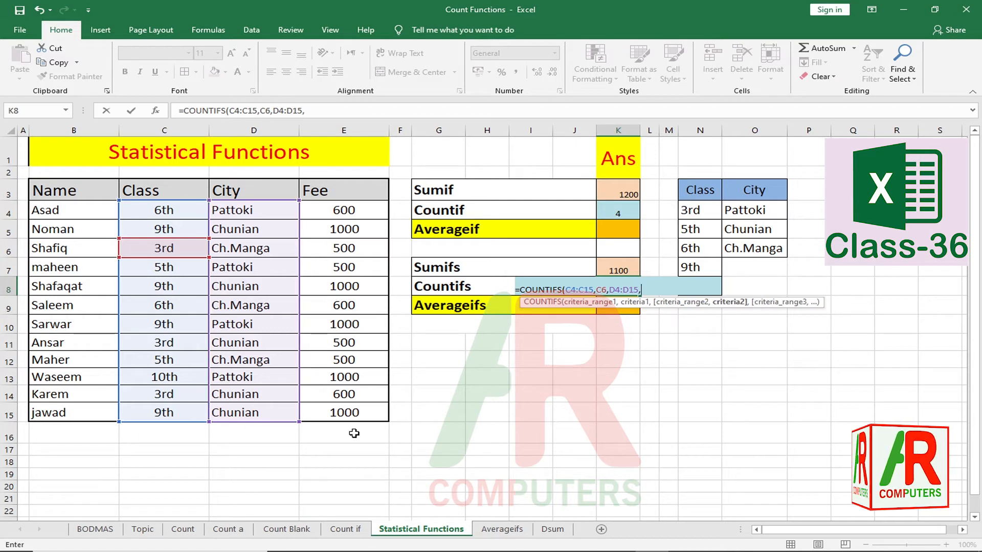
click(250, 250)
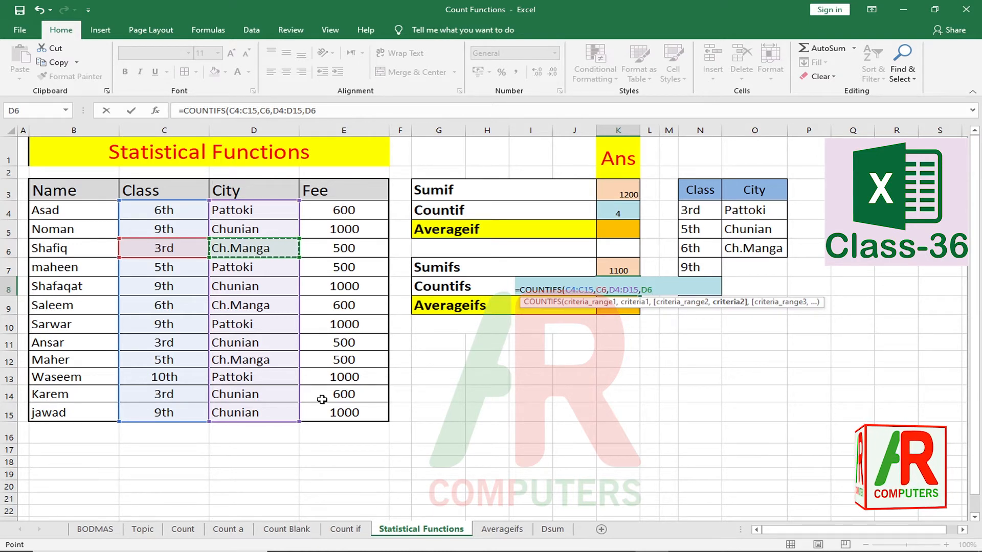
key(Return)
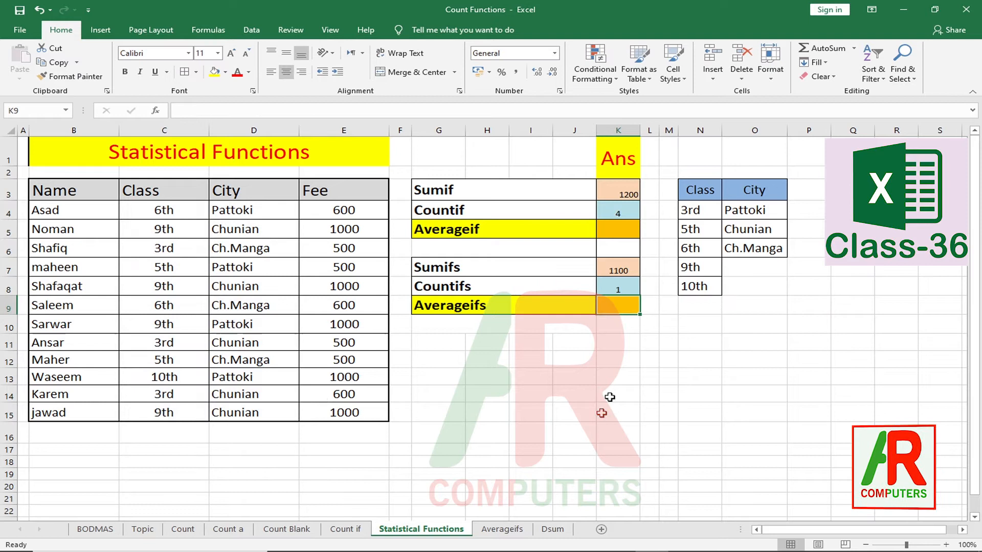
- Compare the Countifs answer in K8 with the class and city entries in row 6
click(619, 292)
click(153, 256)
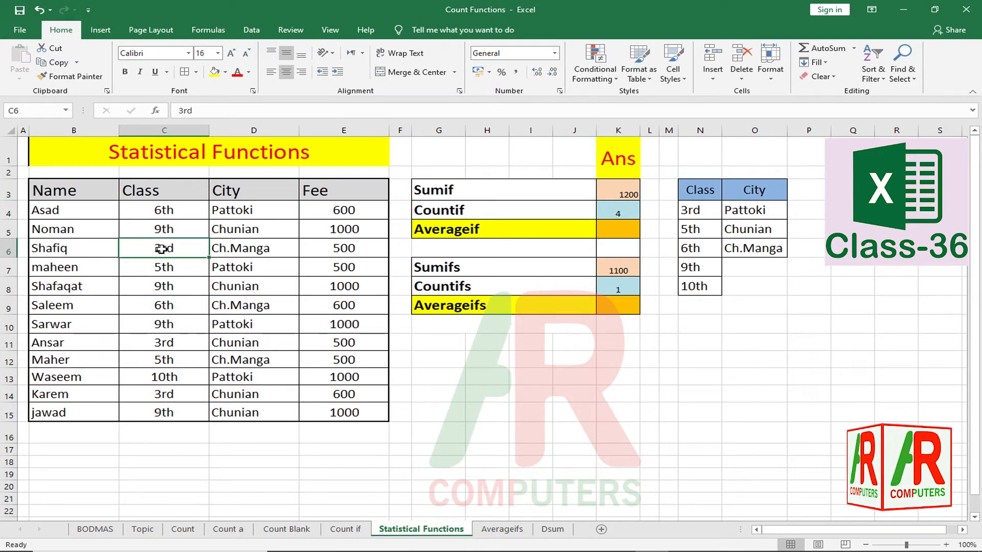
click(249, 249)
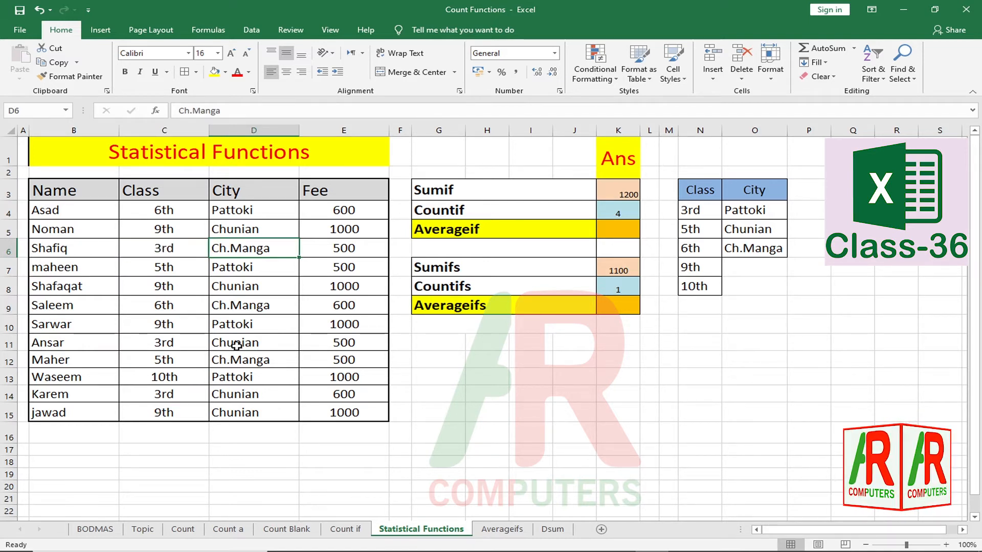
- Change the city in D11, on a 3rd class row, to Ch.Manga
click(238, 346)
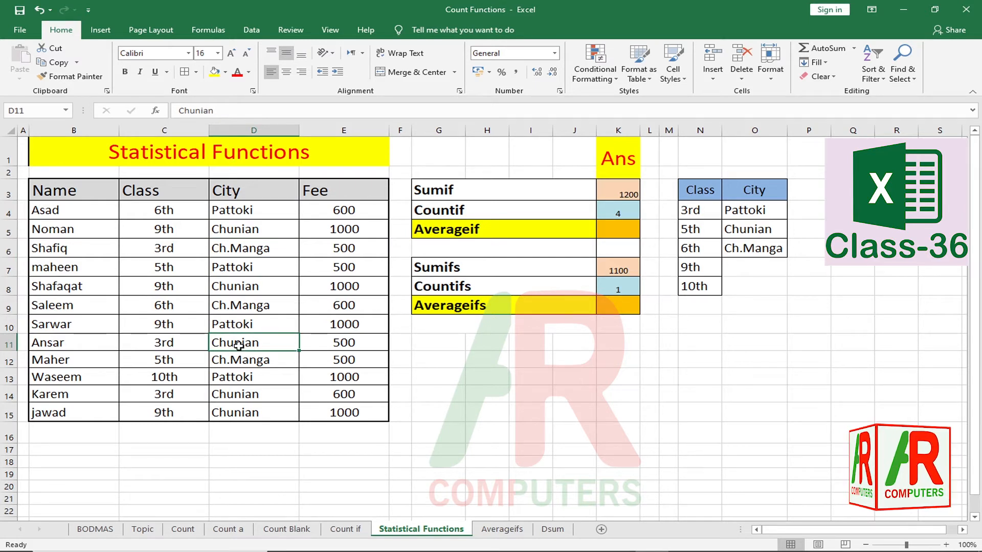
text(C)
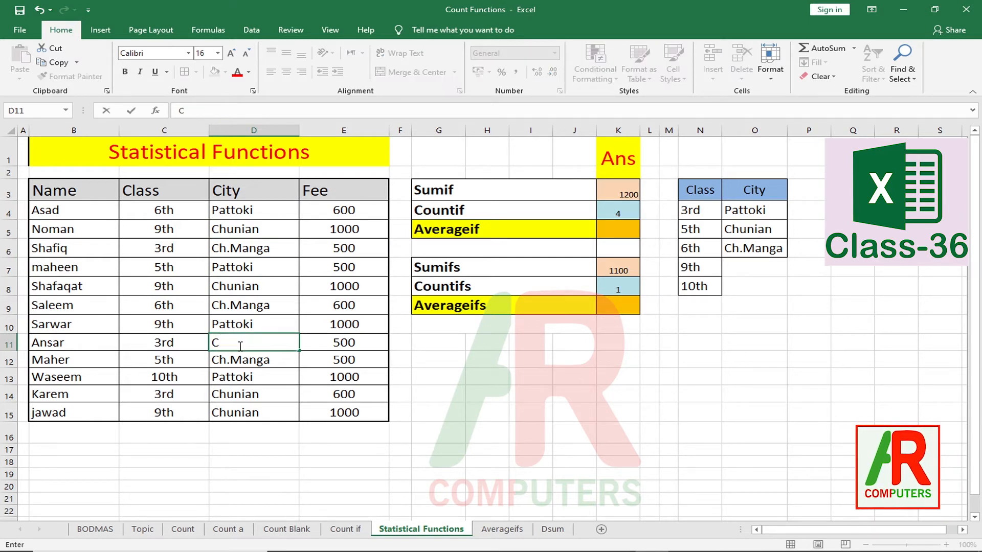
text(hanga)
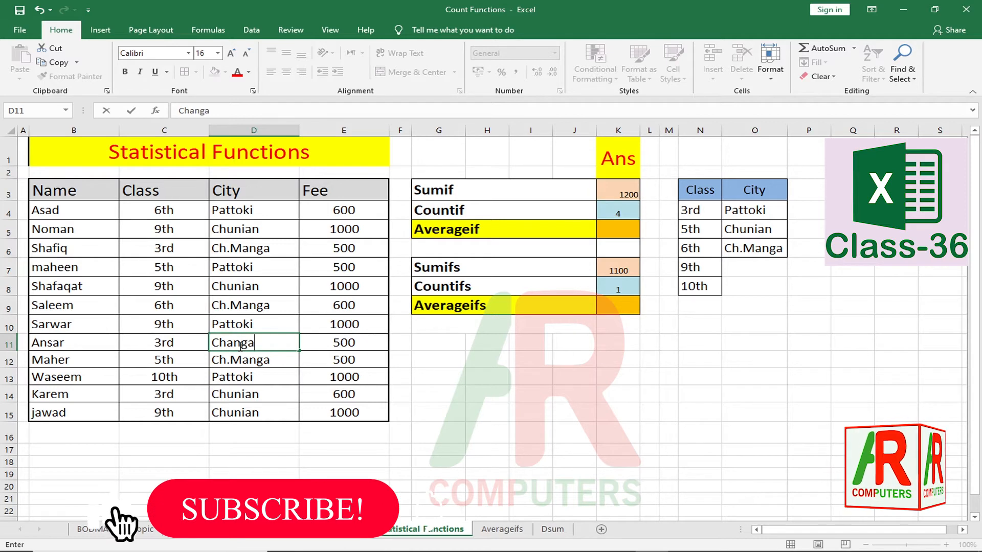
key(BackSpace)
key(BackSpace)
key(BackSpace)
key(BackSpace)
text(.M)
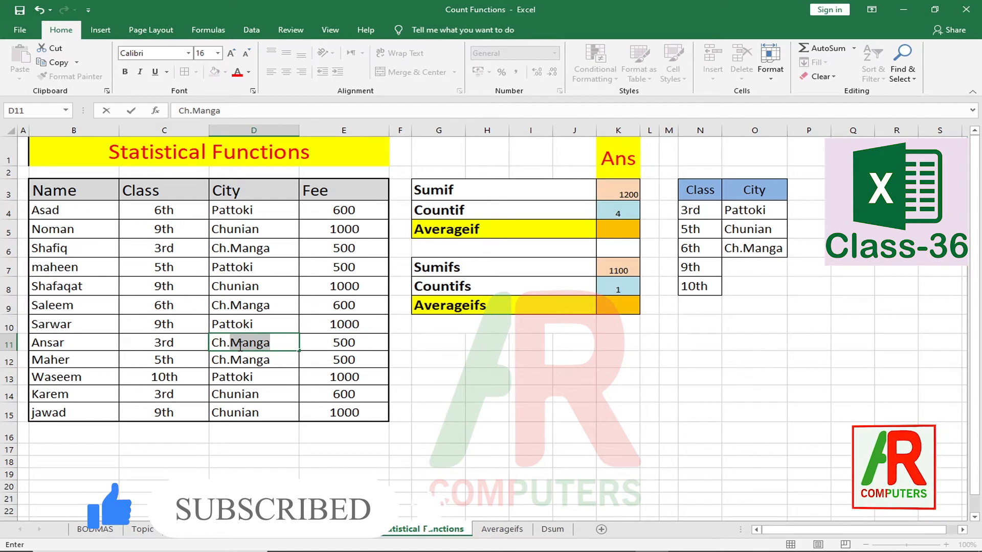
key(Return)
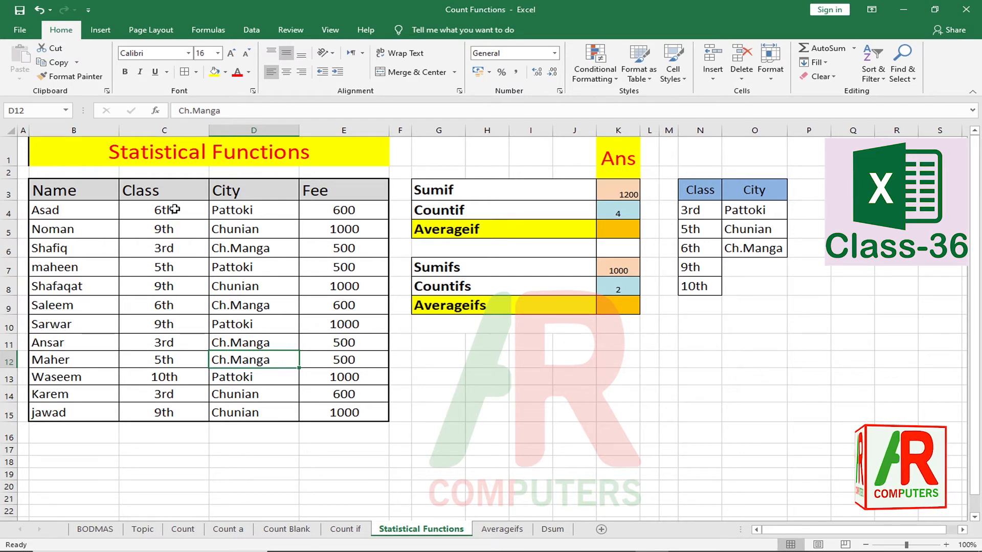
- Review the Class, City and Fee columns of the student table over rows 4 to 15
drag(174, 209, 171, 407)
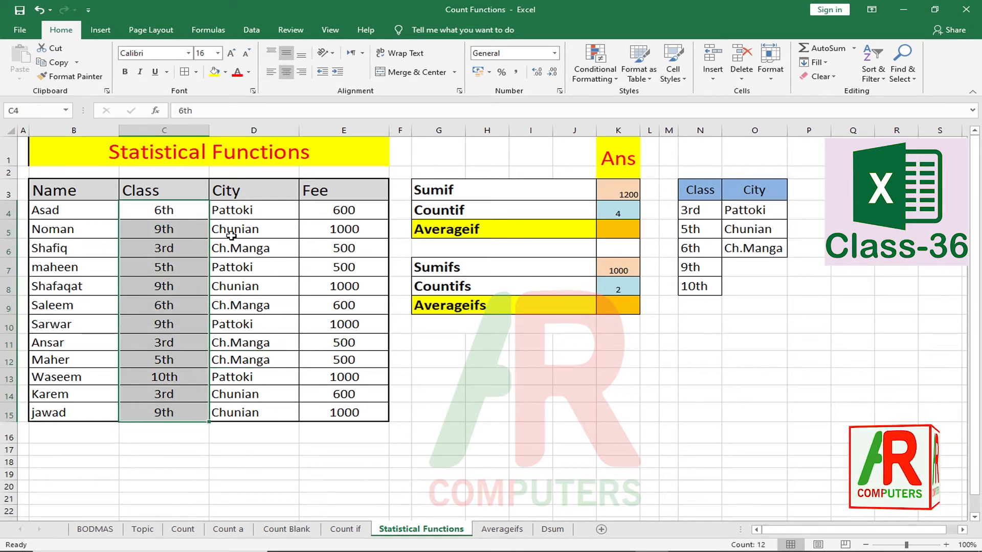
drag(256, 209, 254, 410)
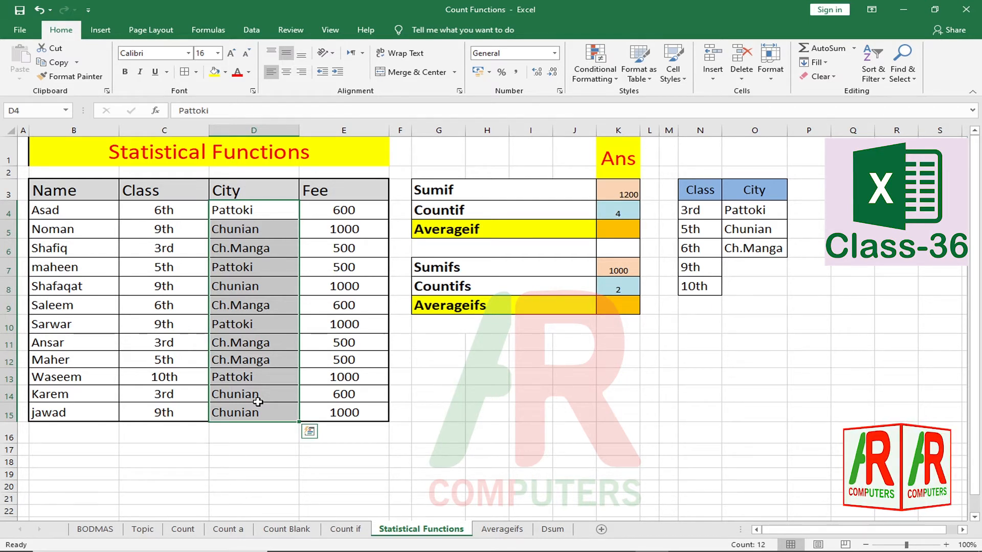
drag(344, 210, 350, 409)
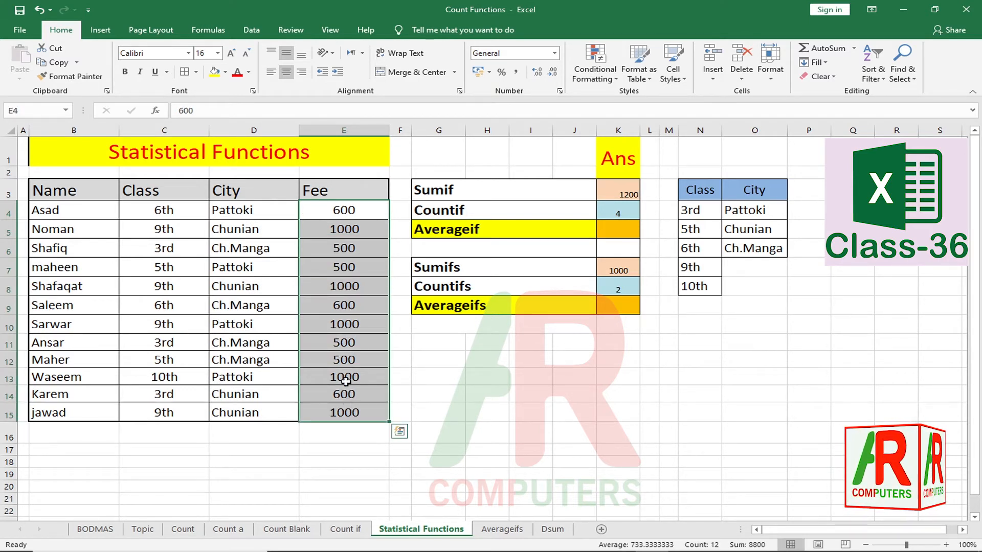
click(346, 303)
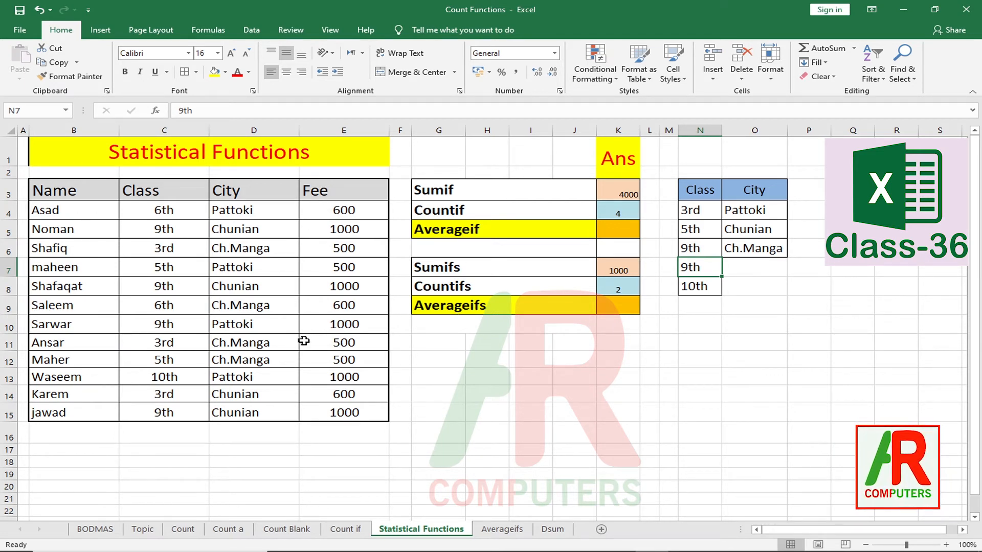
- Open the Averageifs sheet and widen column D so that the full Attendance heading fits
click(500, 532)
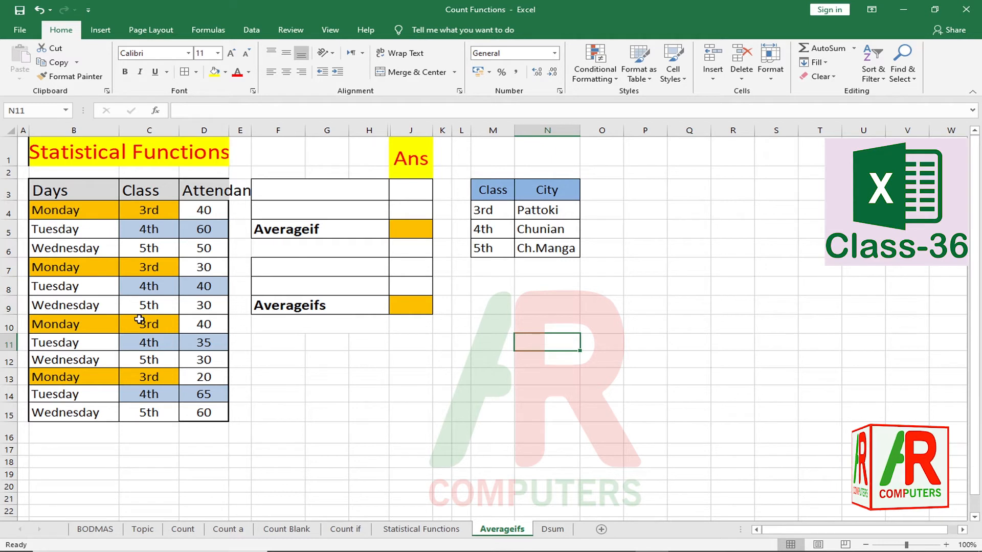
drag(62, 212, 66, 412)
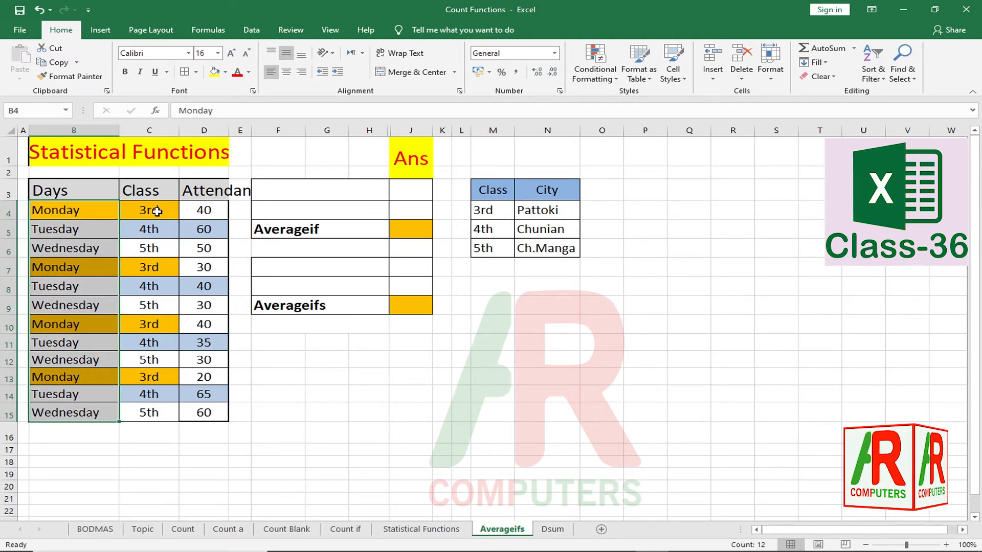
drag(157, 211, 149, 413)
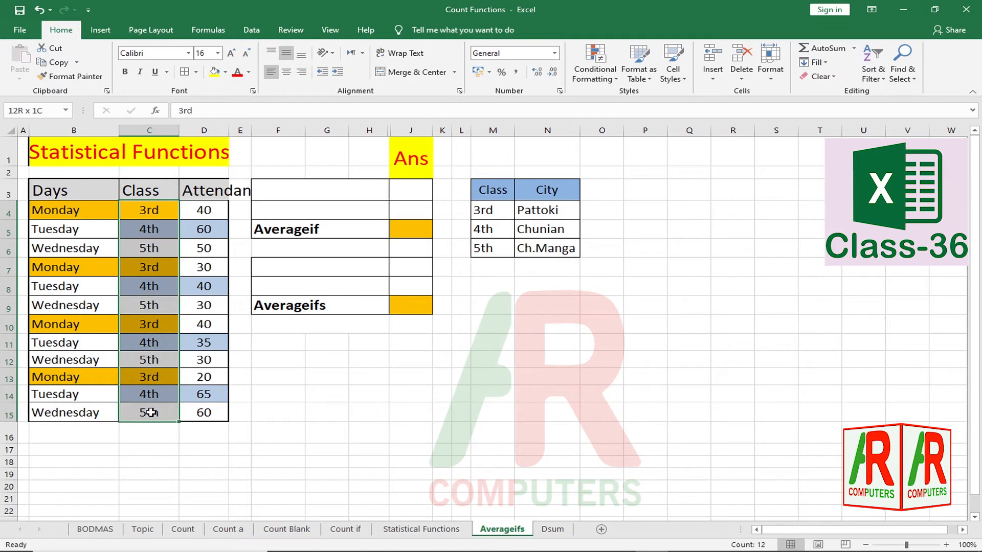
click(214, 210)
drag(228, 132, 279, 131)
click(227, 305)
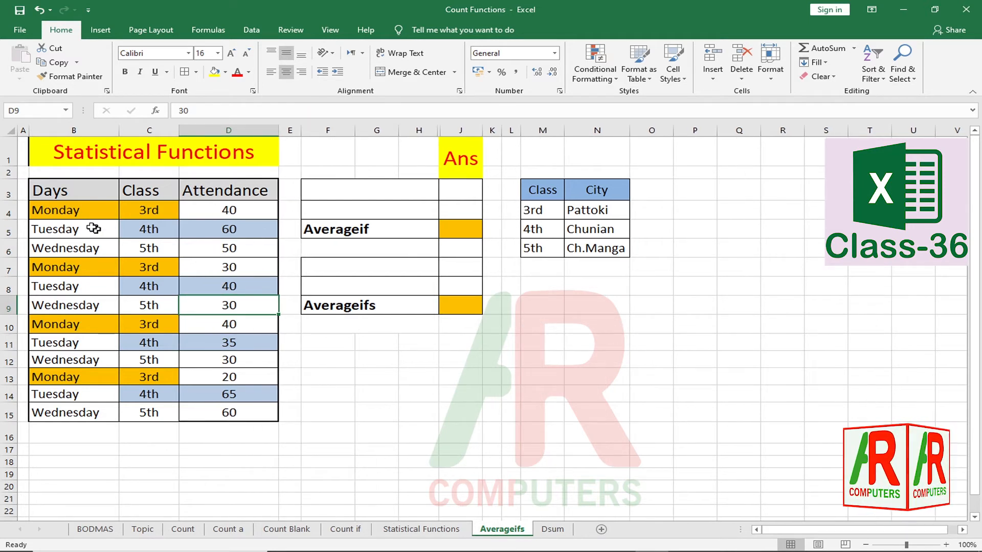
- Review the days, the Averageif and Averageifs labels, and each 4th class row with its attendance
drag(76, 210, 79, 248)
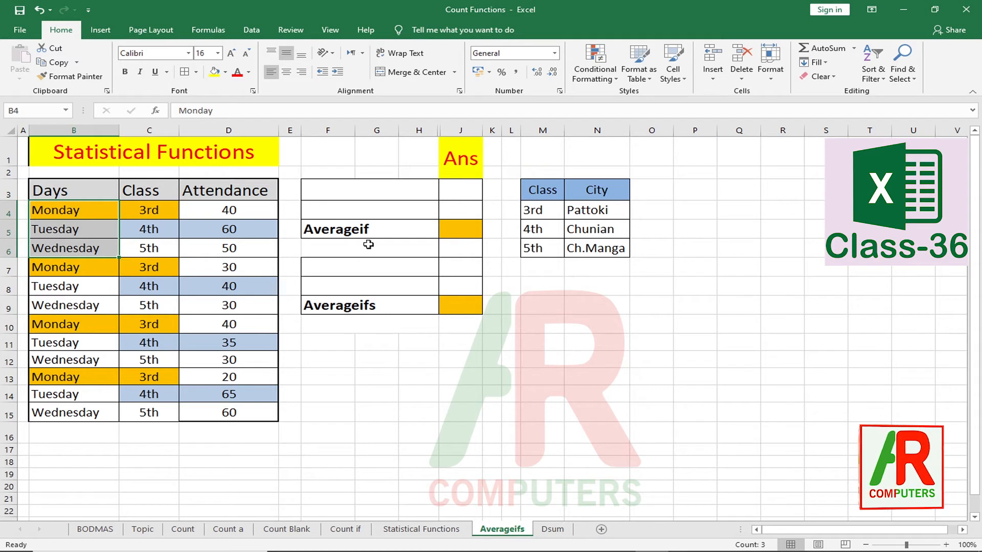
click(373, 230)
click(365, 307)
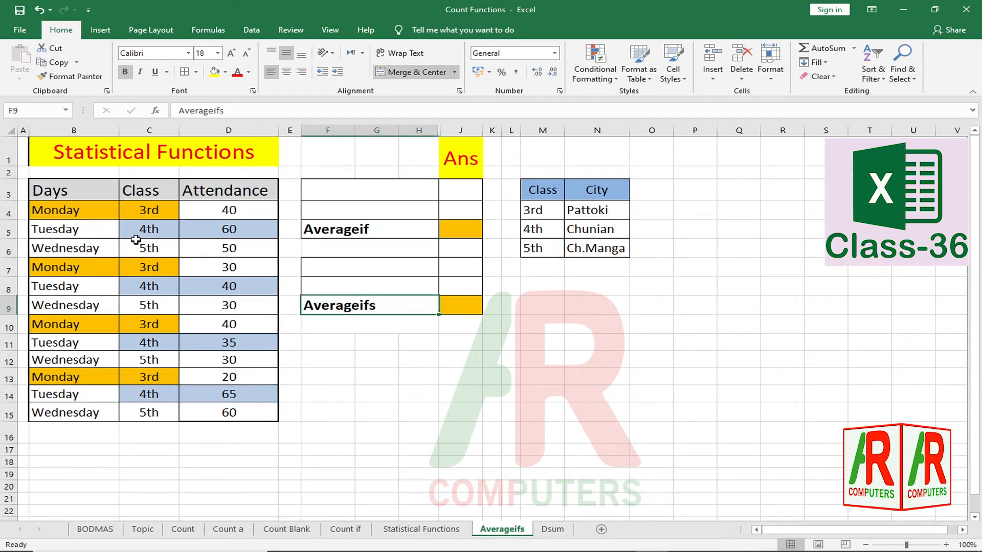
drag(144, 232, 233, 229)
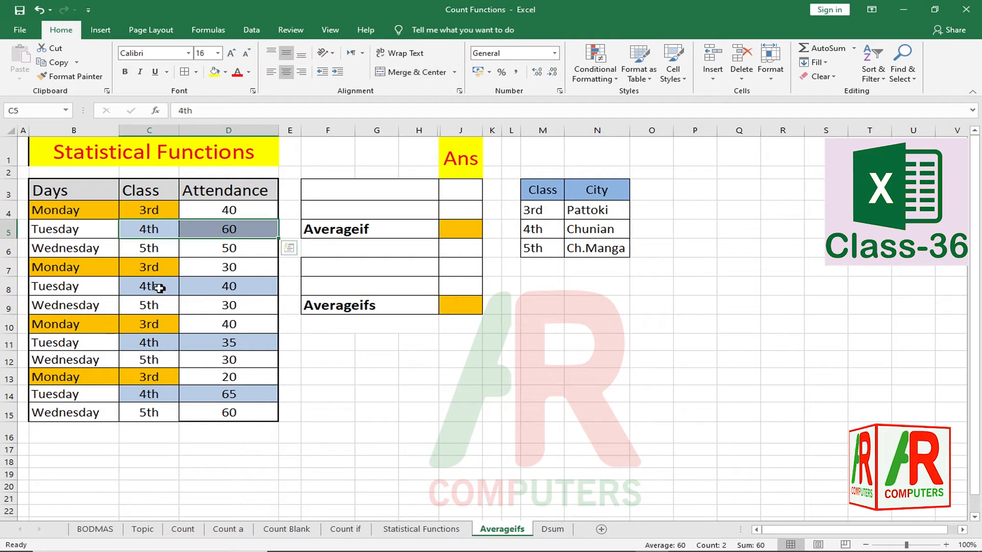
drag(156, 285, 236, 285)
drag(156, 345, 207, 341)
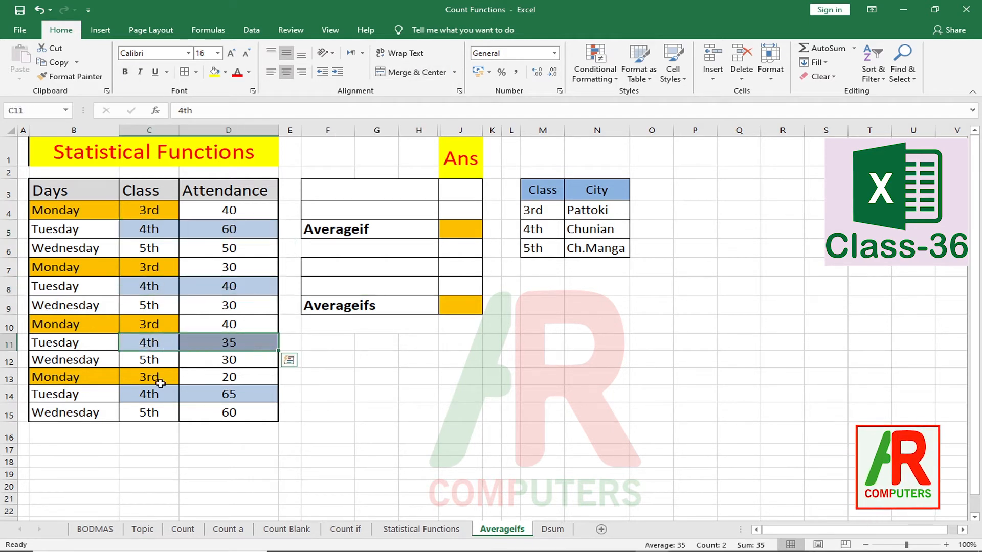
drag(143, 393, 214, 392)
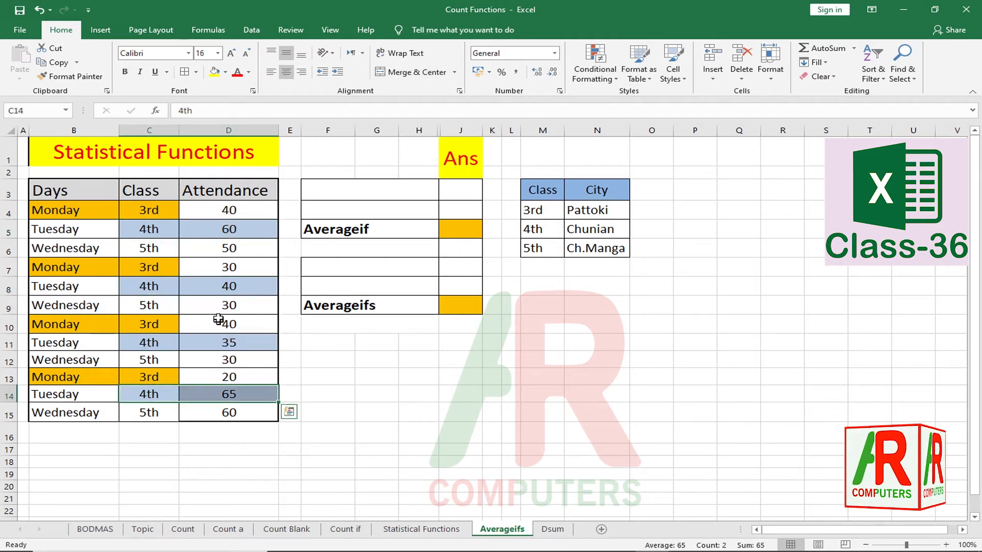
- Examine which Attendance values in D4:D15 belong to the 4th class for the average calculation
click(232, 286)
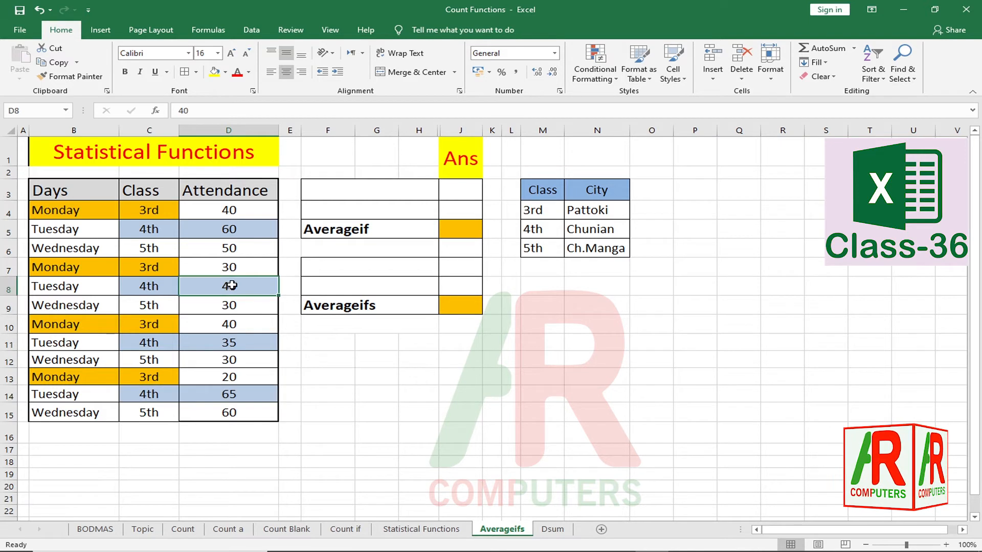
click(153, 230)
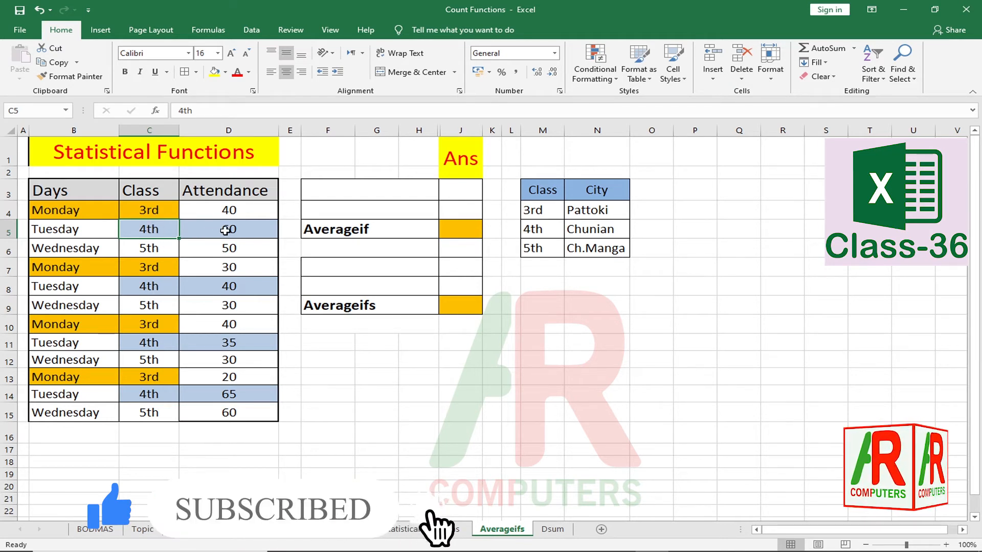
click(228, 286)
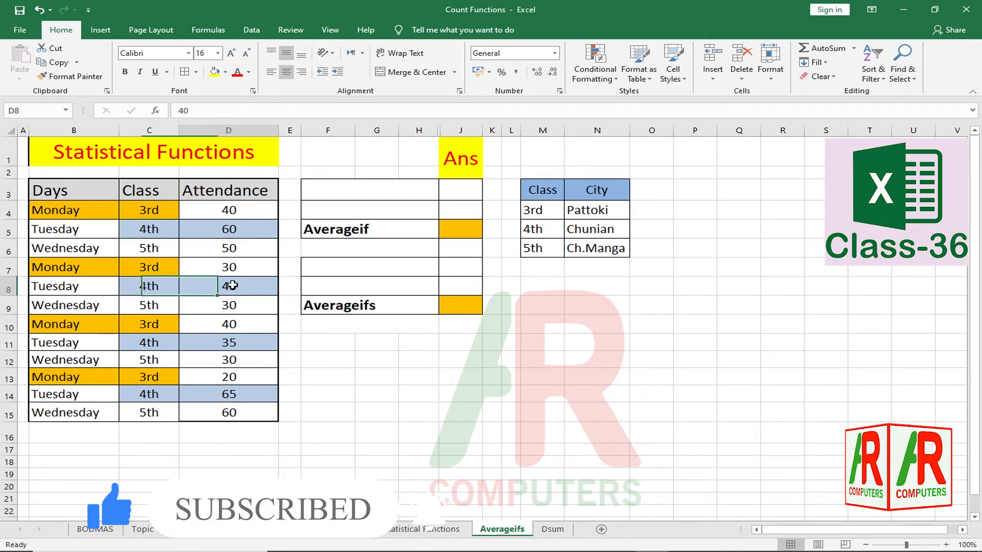
click(228, 343)
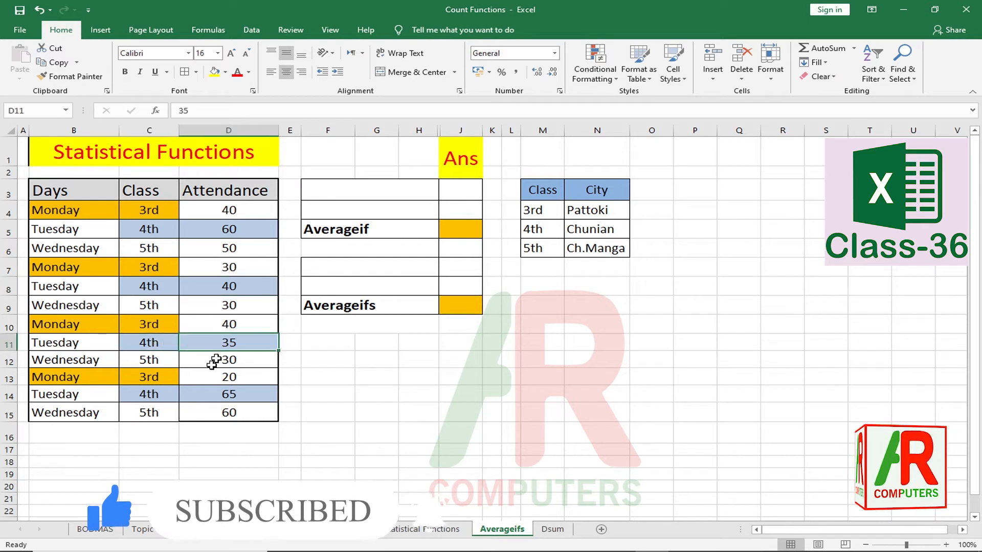
click(150, 397)
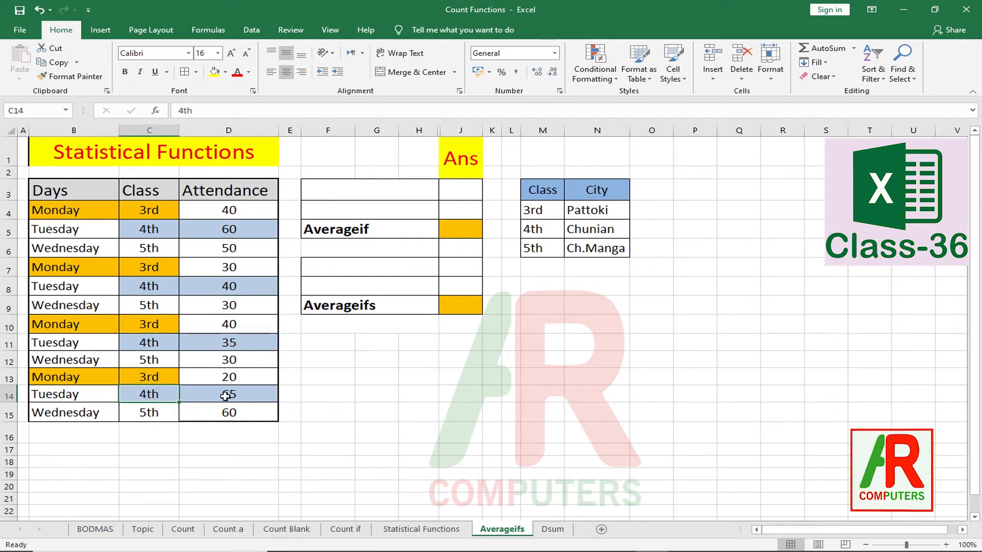
click(221, 397)
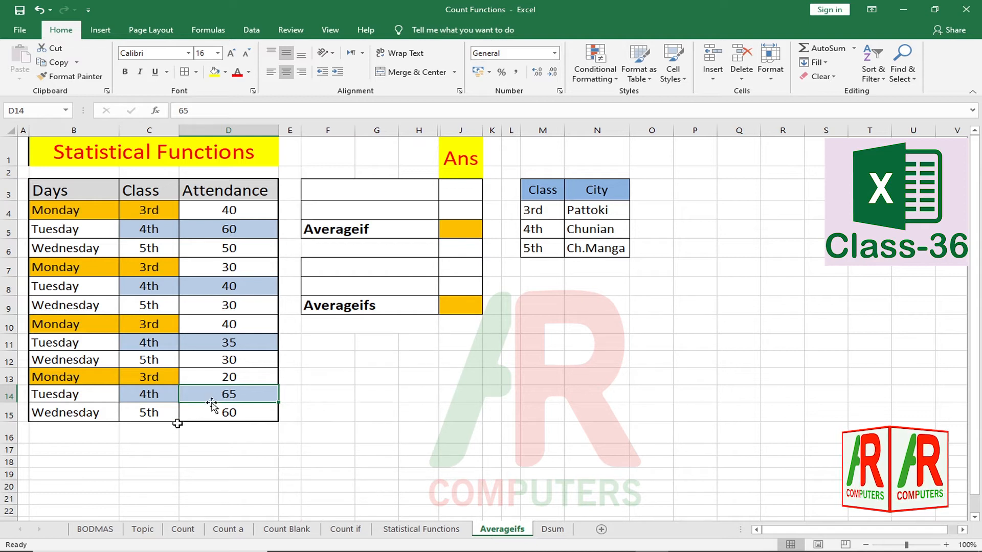
drag(219, 211, 248, 412)
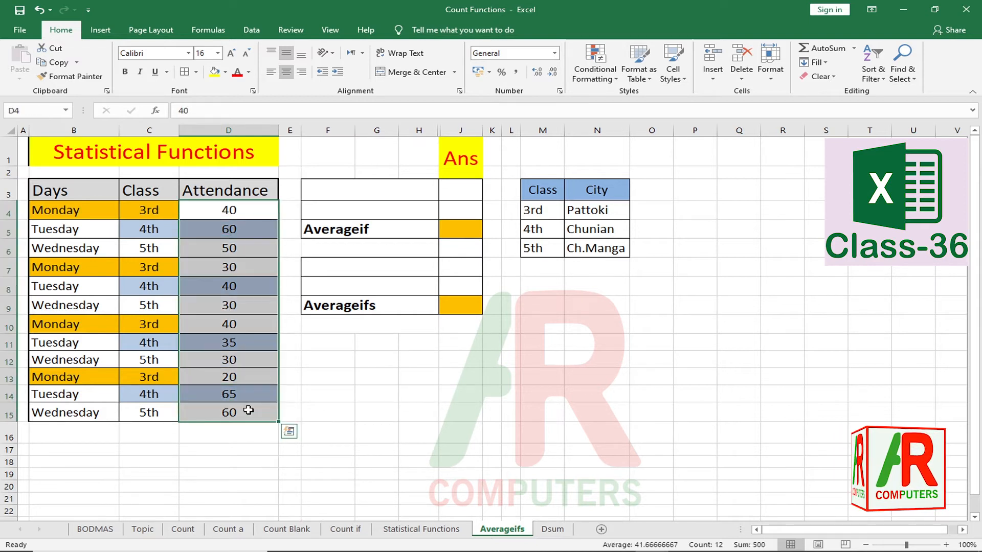
click(148, 230)
click(151, 287)
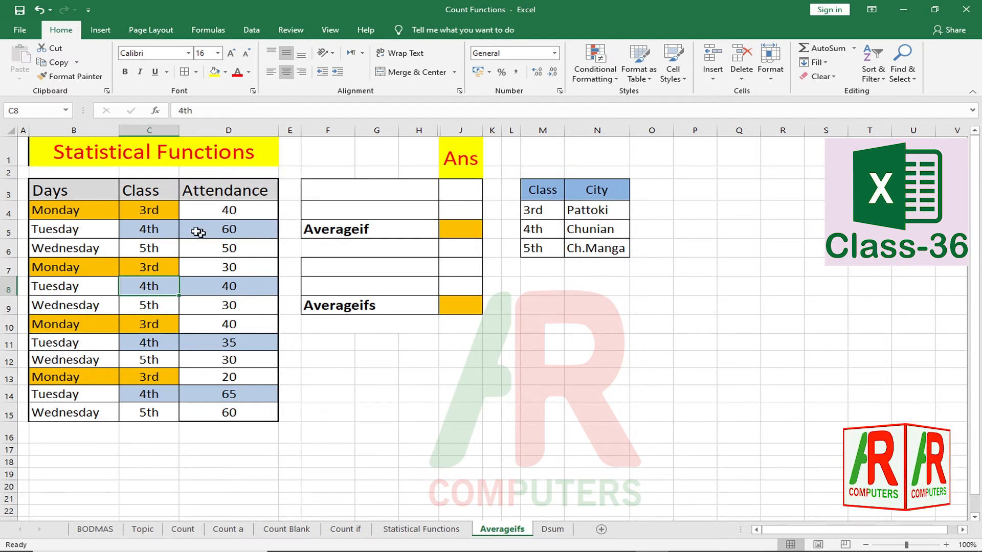
- Start an AVERAGEIF formula in J5 with the Class column C4:C15 as its range
click(450, 233)
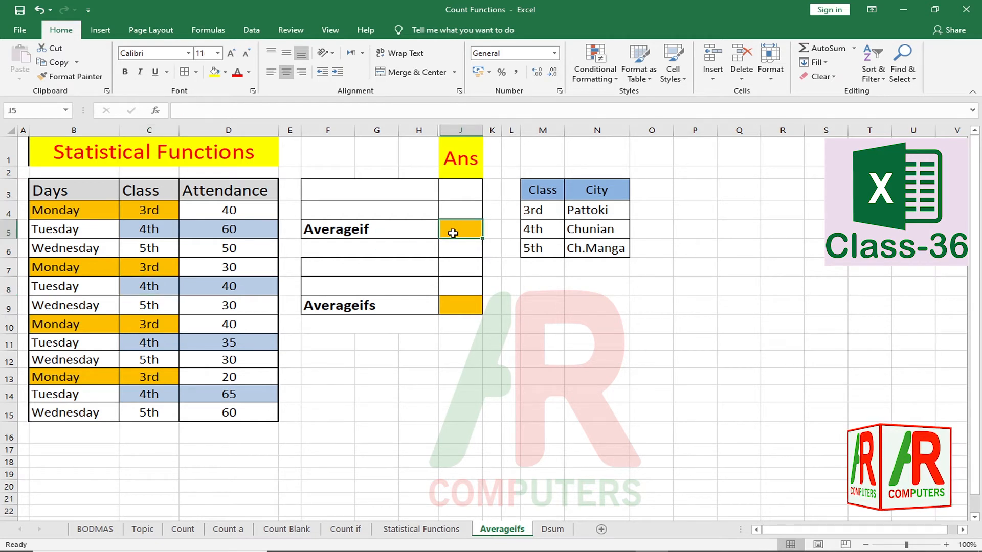
text(=)
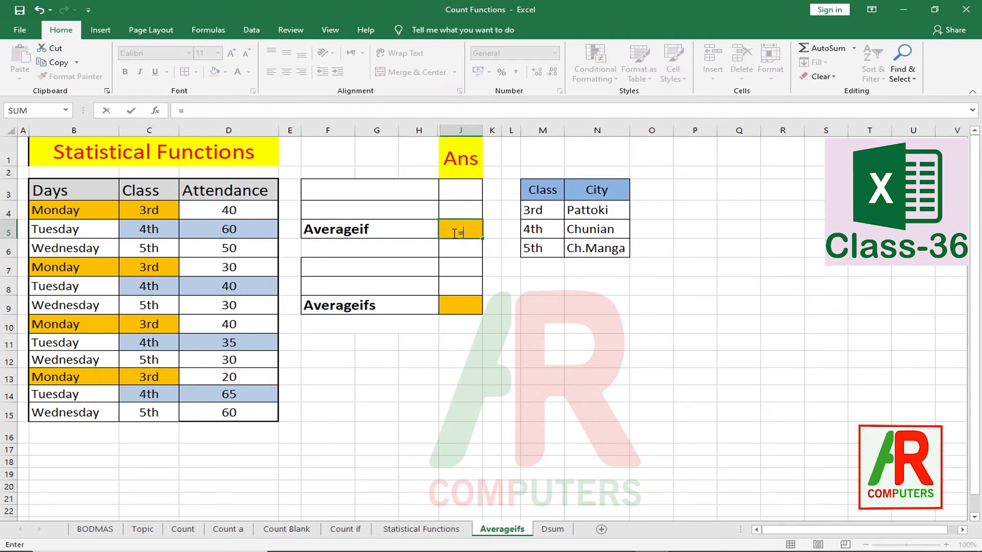
text(averag)
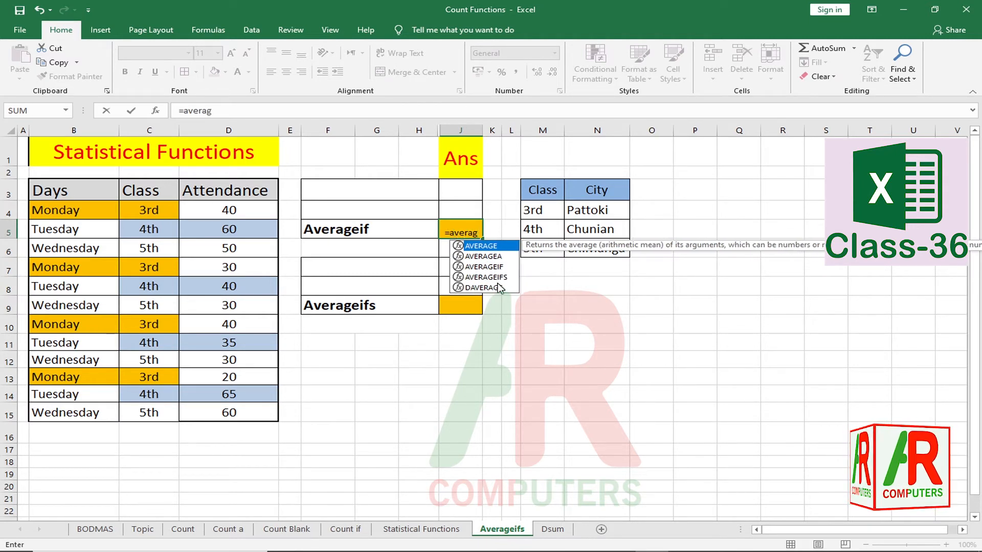
click(499, 269)
double_click(499, 270)
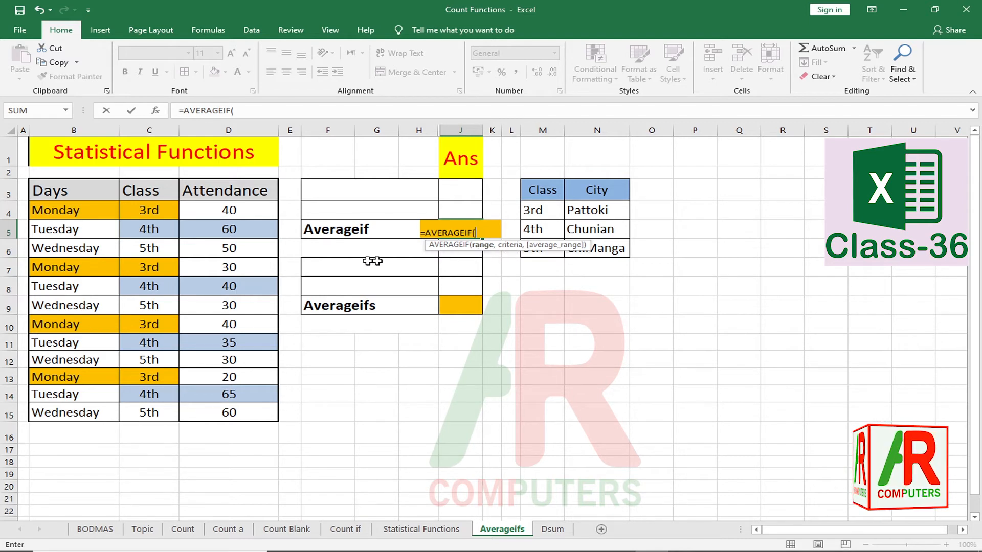
drag(158, 207, 157, 421)
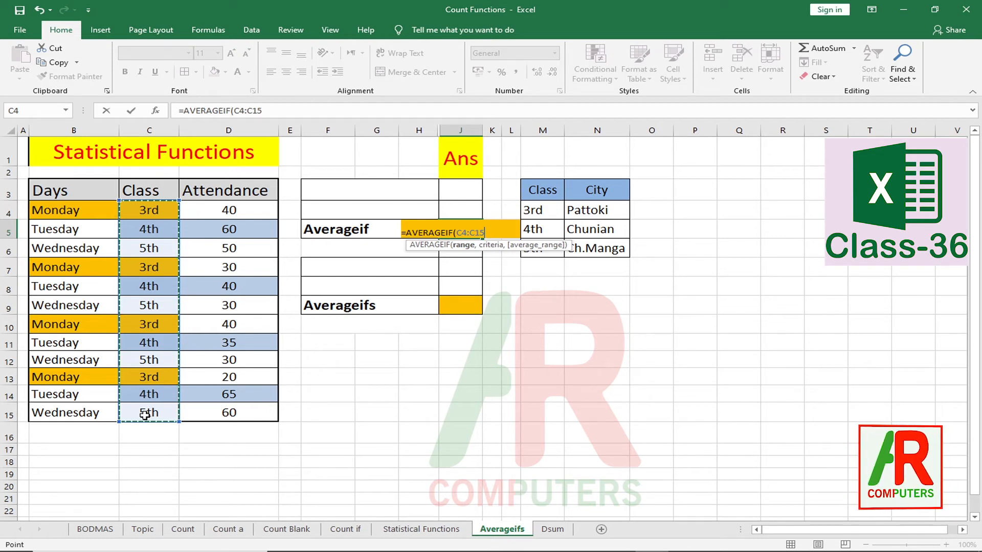
text(,)
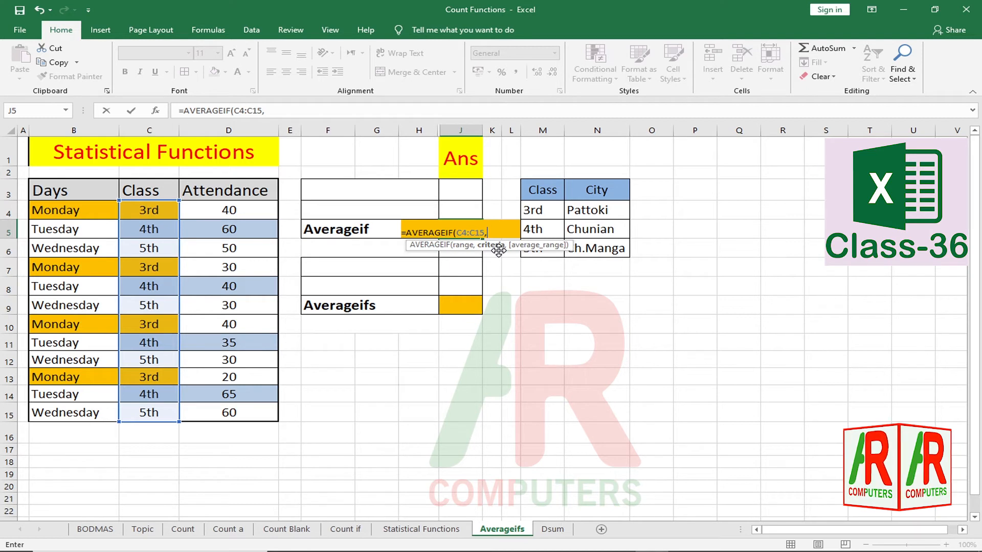
- Set the AVERAGEIF criteria to M5, the 4th class entry in the class and city list
click(153, 230)
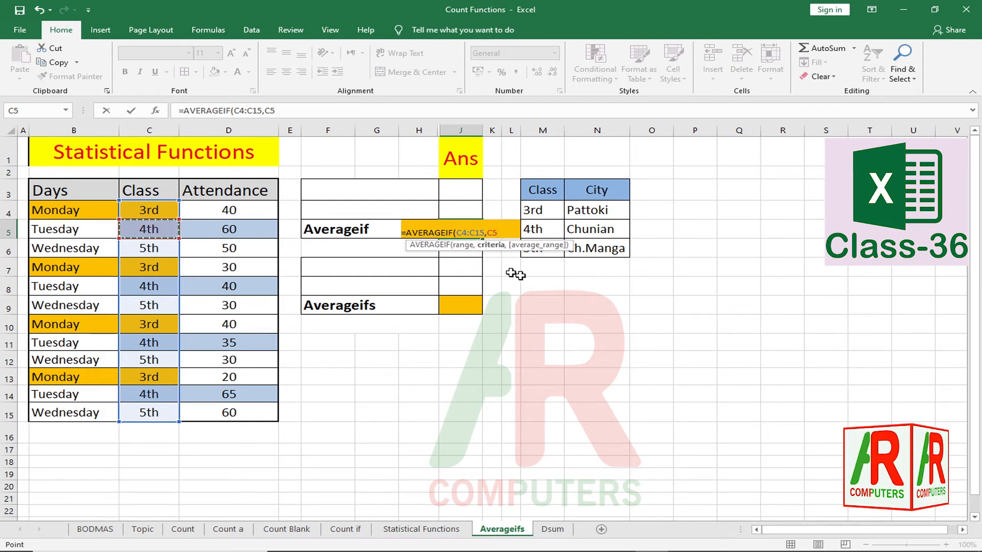
click(535, 231)
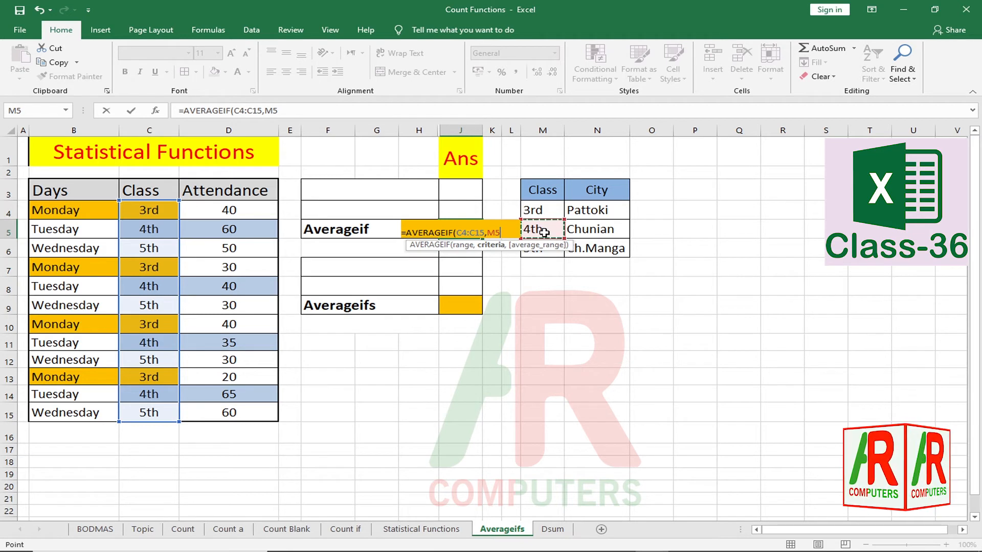
click(155, 230)
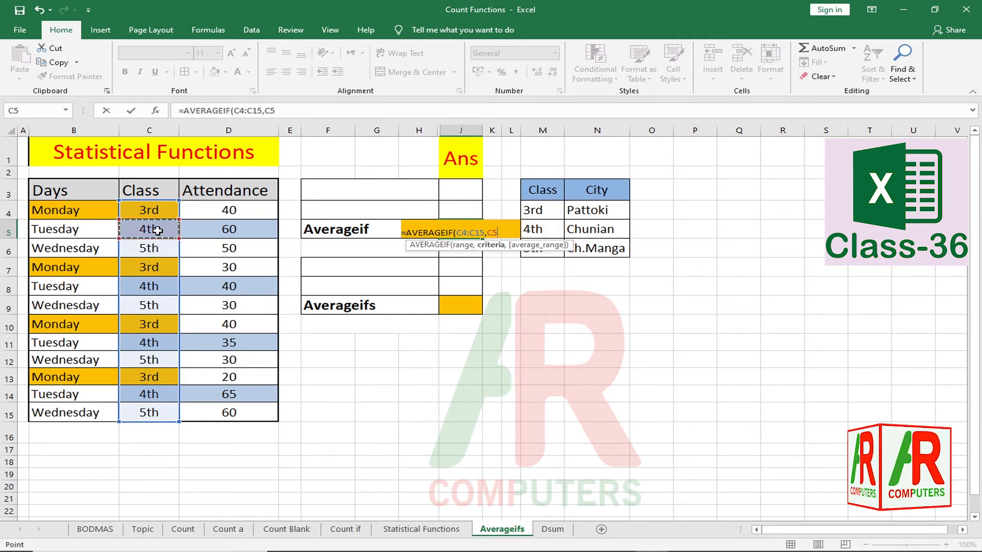
click(543, 230)
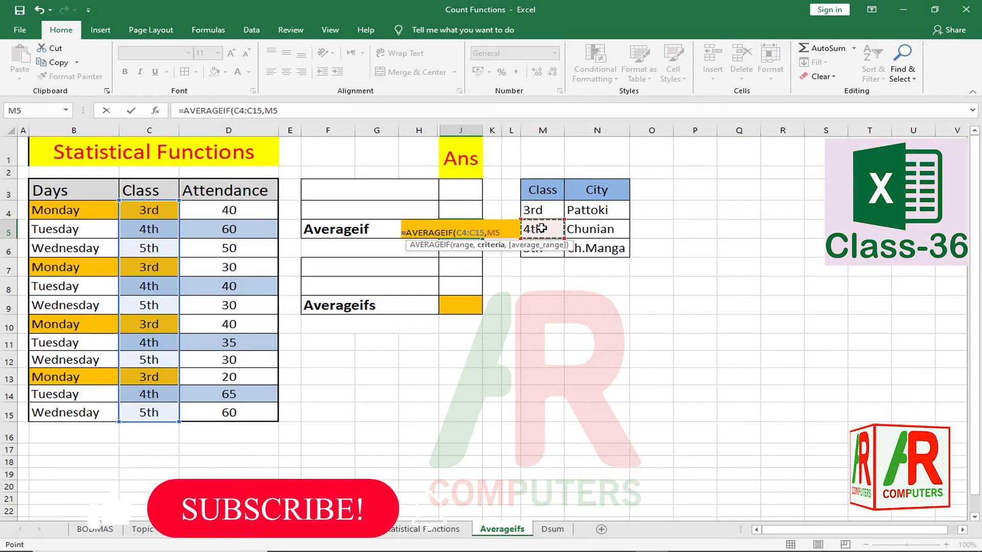
text(,)
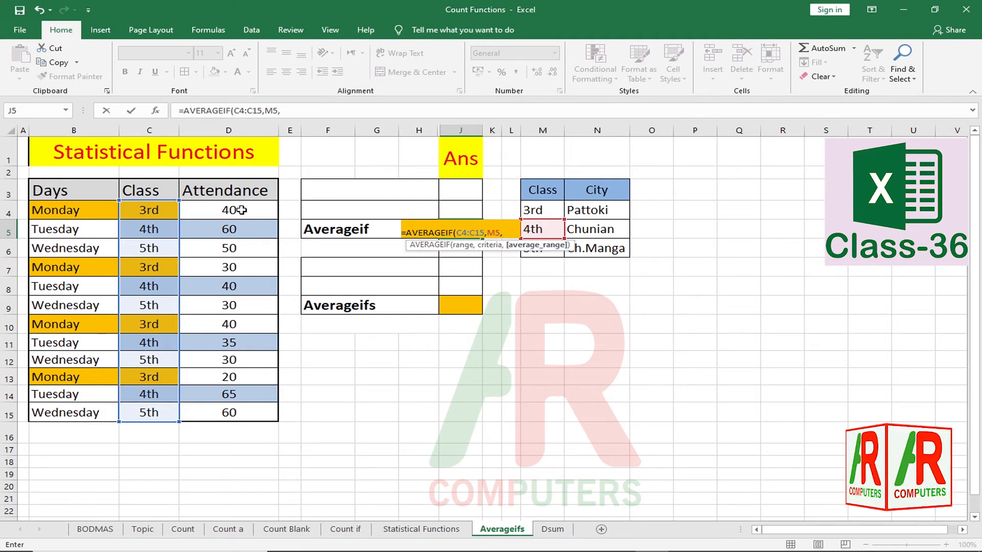
- Add the Attendance range D4:D15 as the average range, complete the AVERAGEIF formula and check it in J5
drag(241, 210, 238, 381)
drag(240, 415, 240, 416)
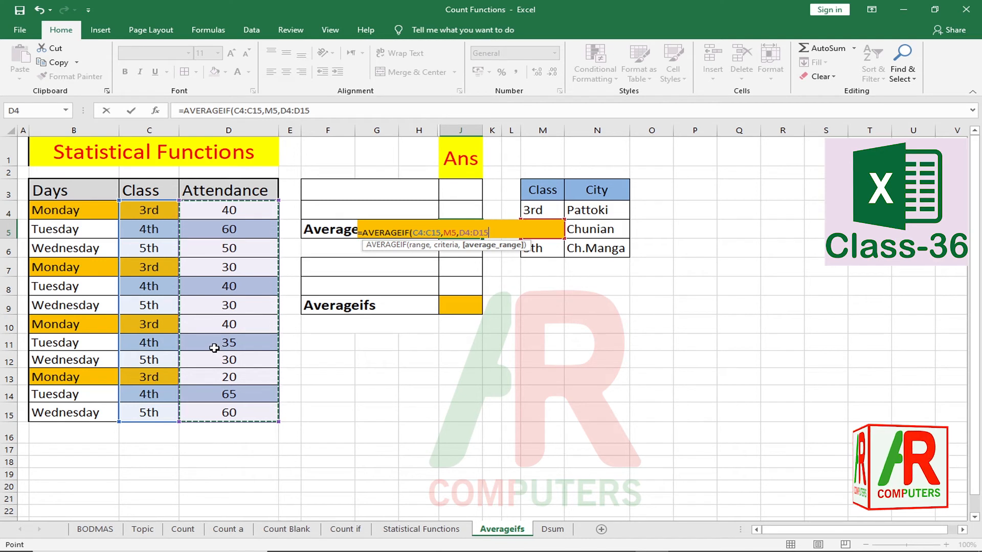
key(Return)
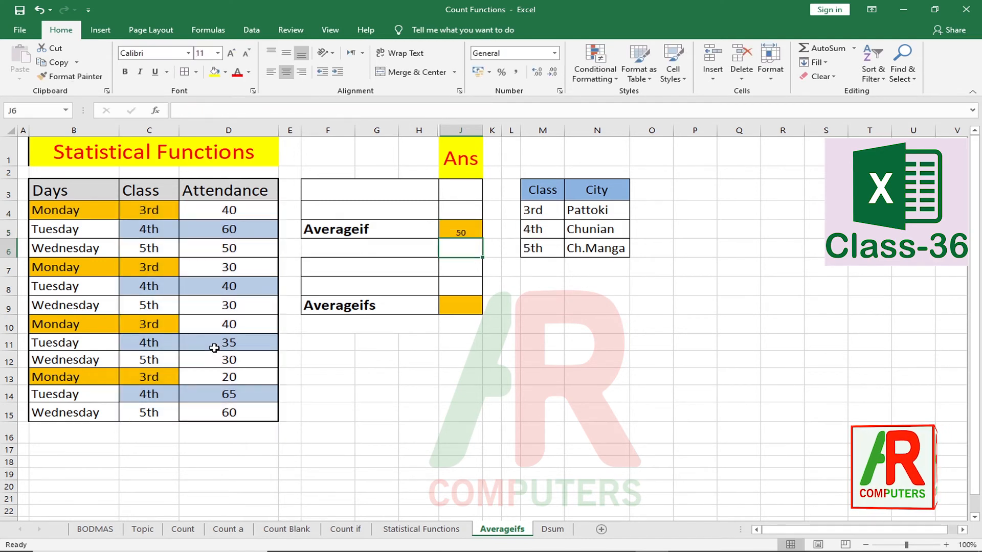
click(471, 231)
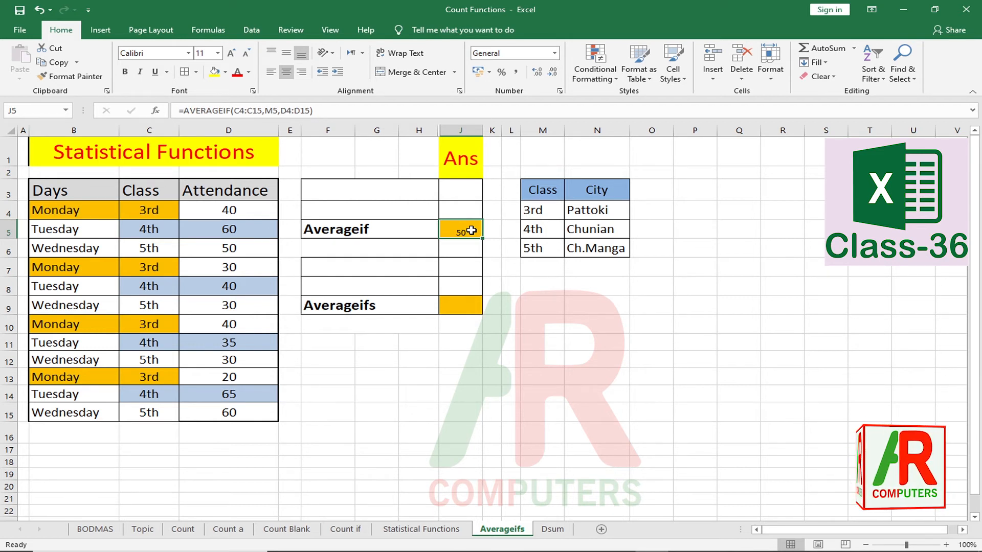
- Change the class criterion in M5 to 5th and compare the Averageif answer with the attendance in D4:D15
click(536, 228)
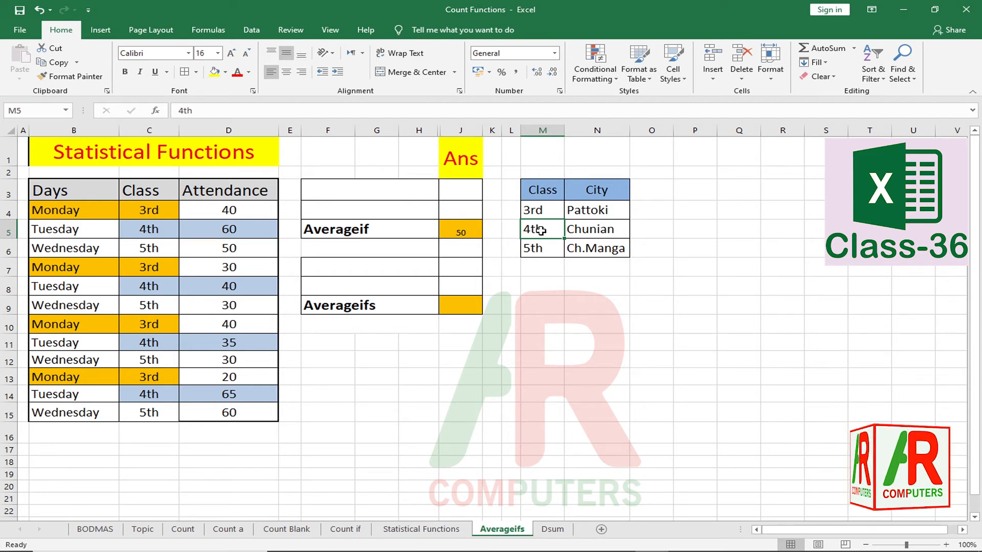
text(5th)
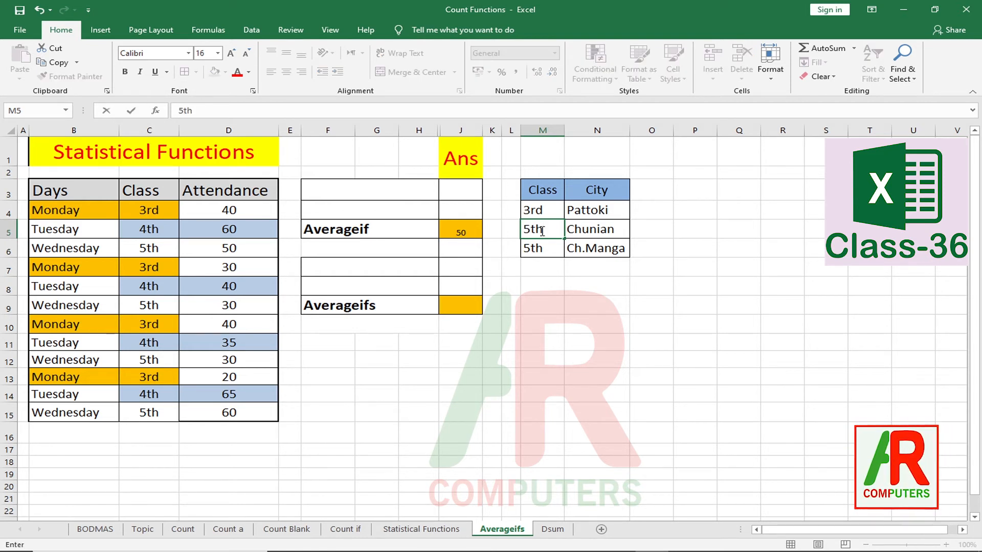
key(Return)
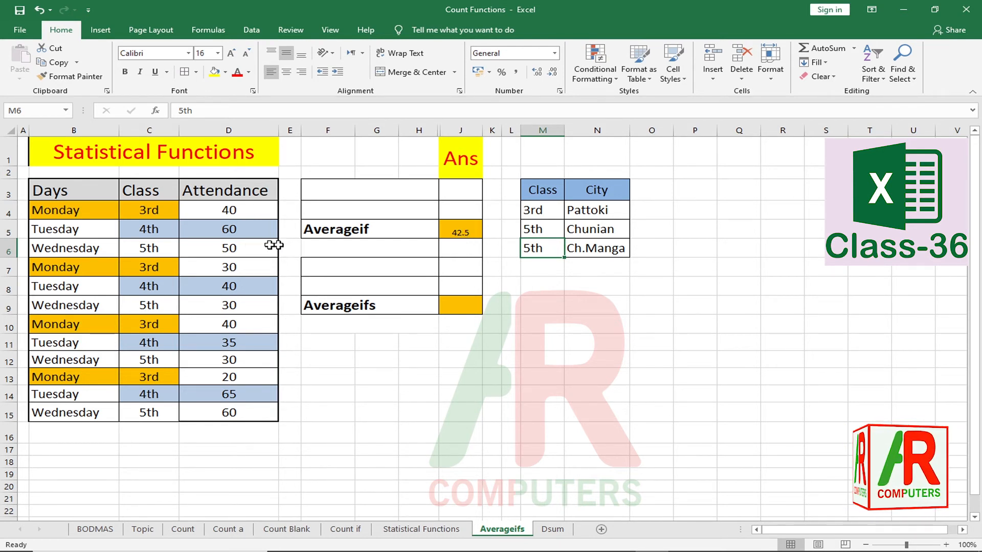
drag(242, 211, 243, 415)
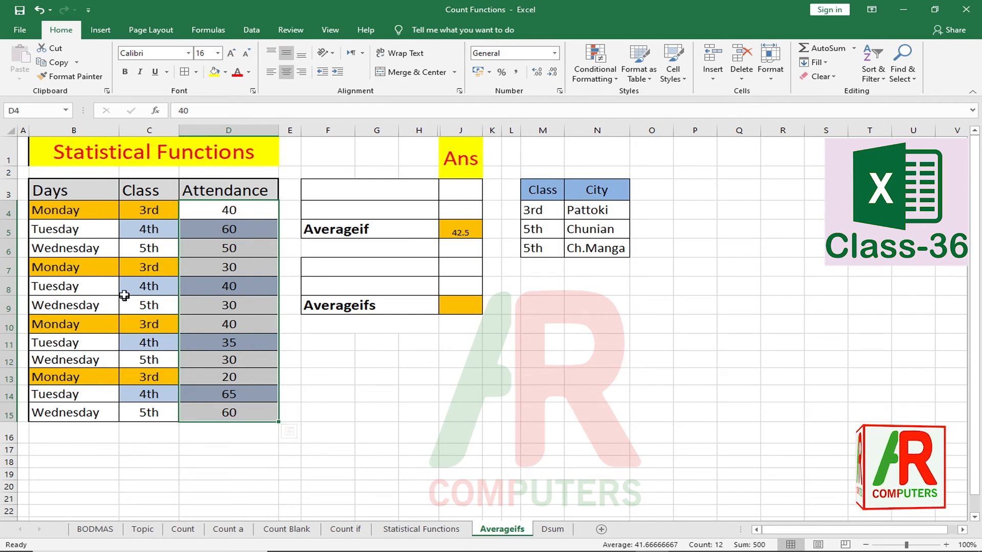
- Review the attendance of the 5th class rows and the AVERAGEIF formula in J5, and undo the class change in M5
click(174, 252)
drag(173, 251, 232, 251)
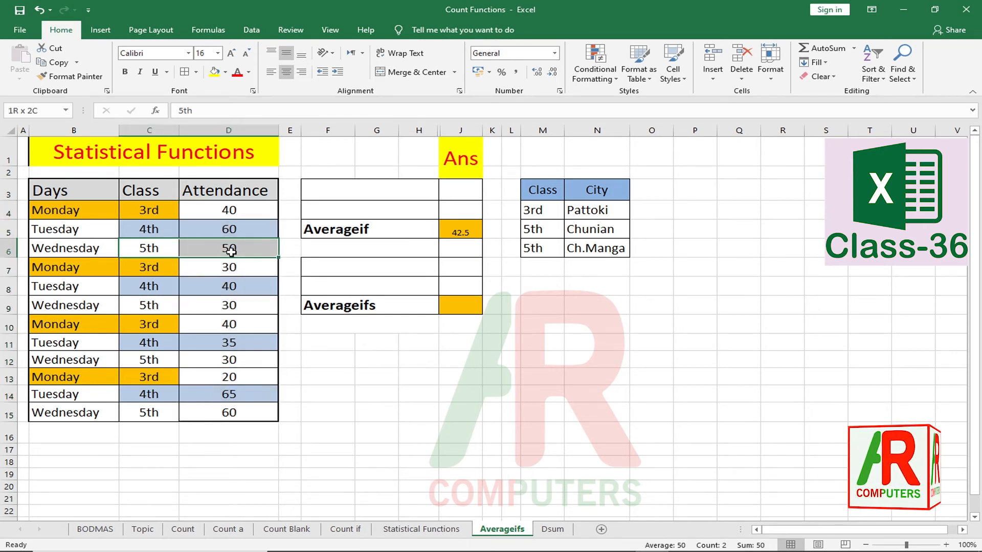
drag(134, 306, 231, 305)
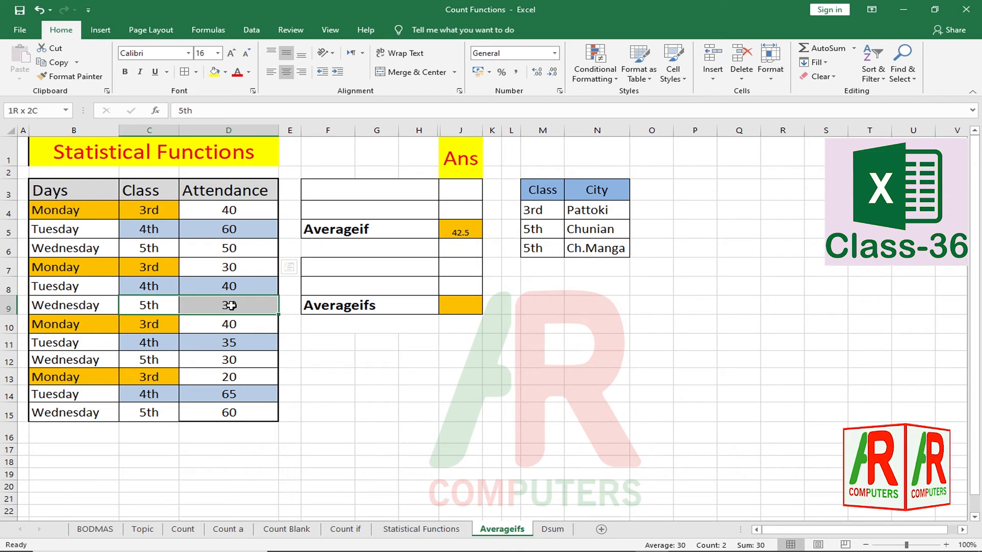
drag(141, 362, 229, 356)
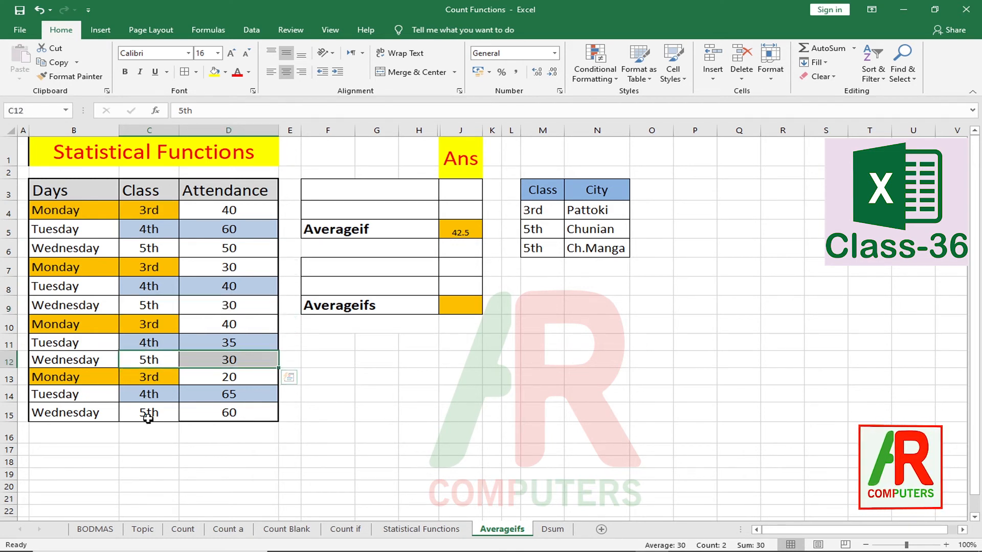
drag(148, 412, 217, 410)
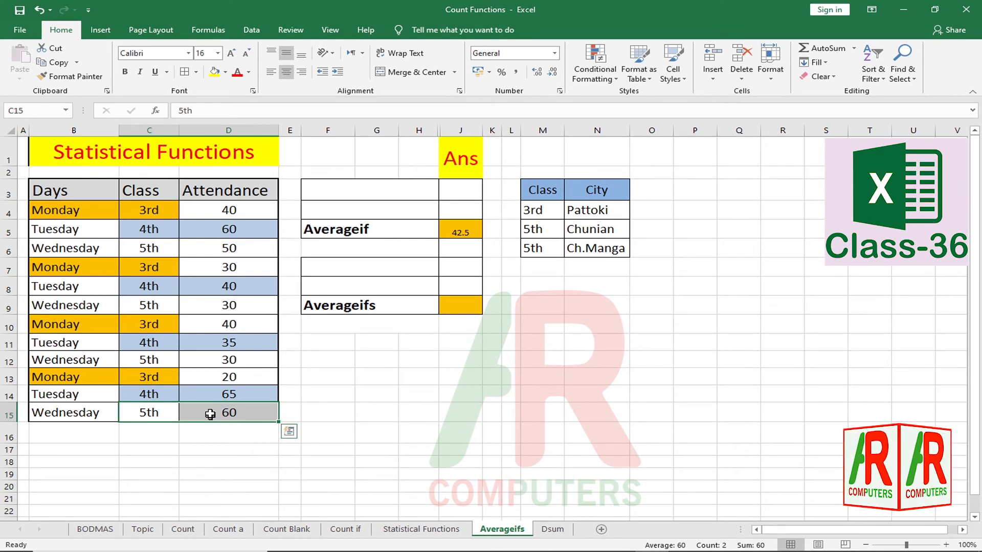
click(461, 235)
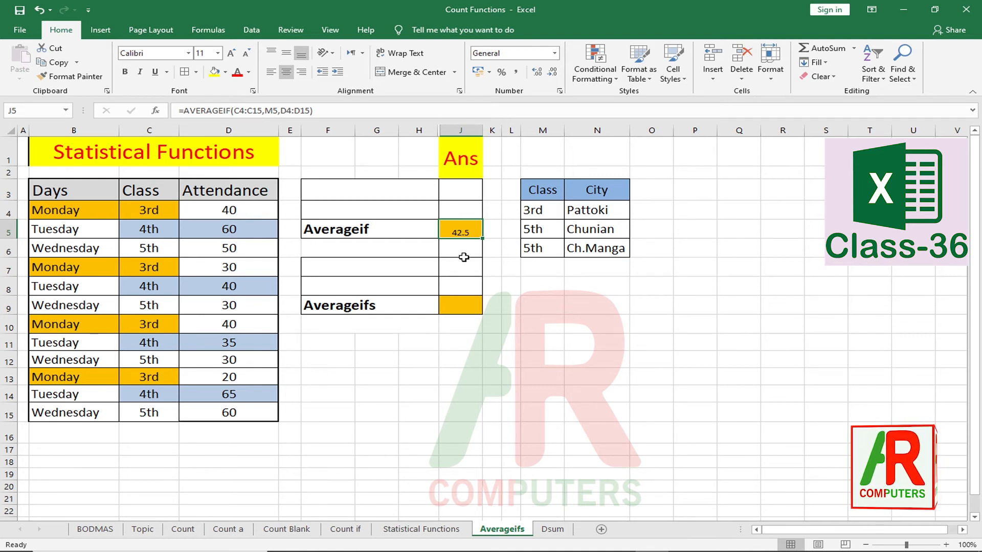
click(456, 308)
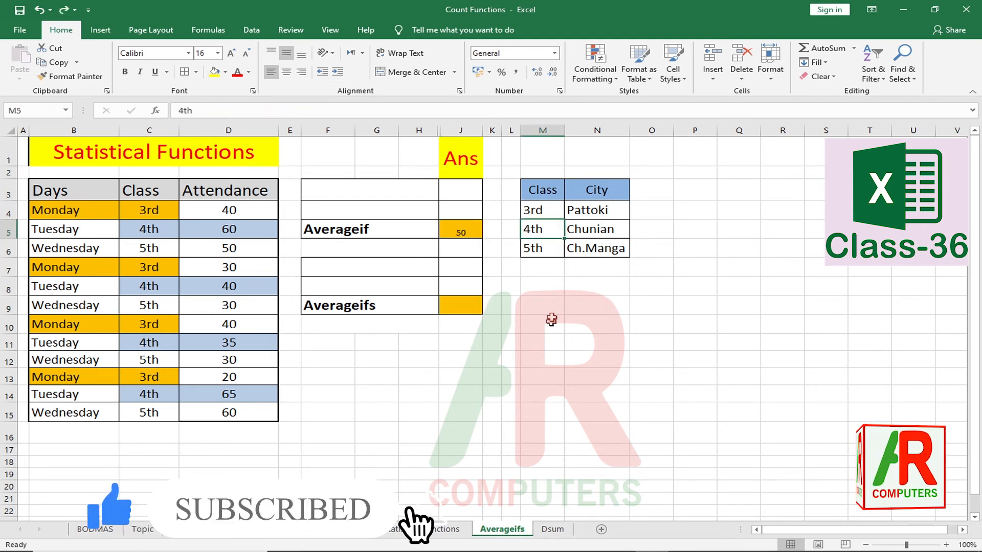
click(543, 322)
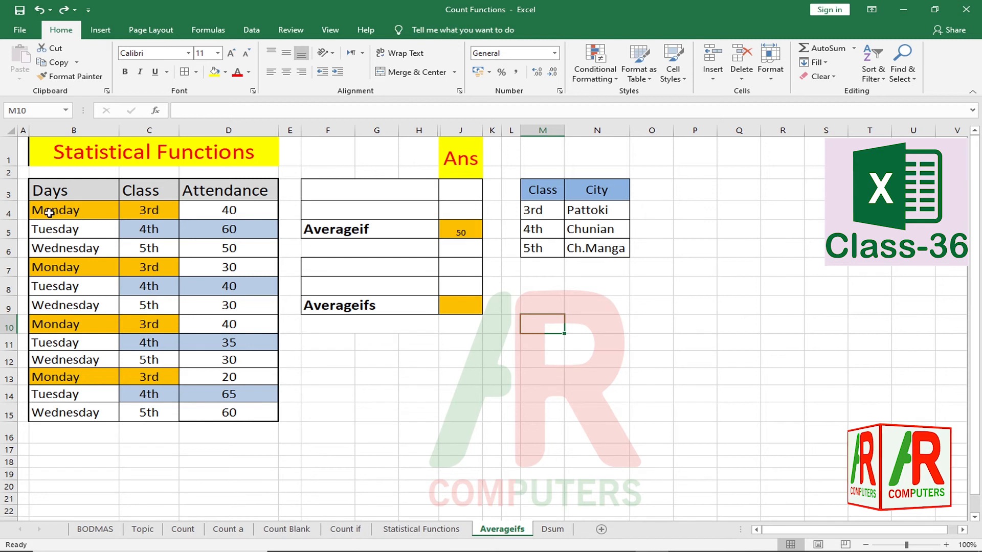
- Examine the Monday entries in the Days column together with the matching 3rd class entries in C4:C15
drag(49, 213, 123, 215)
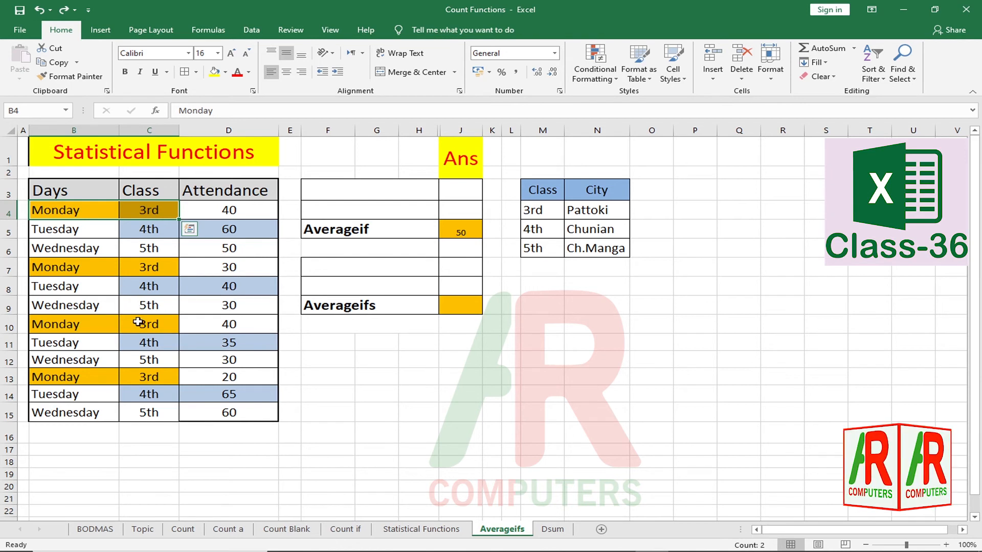
click(137, 321)
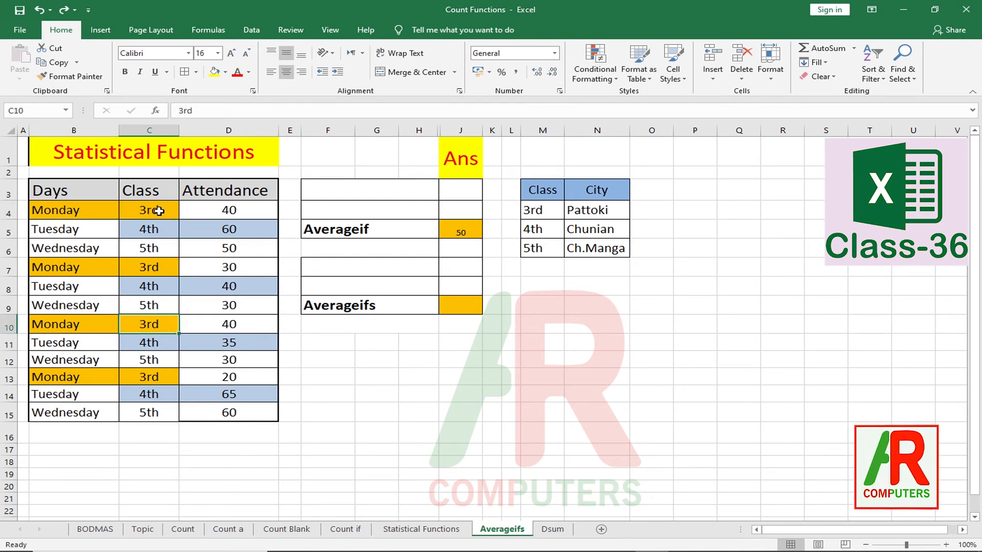
drag(159, 210, 162, 410)
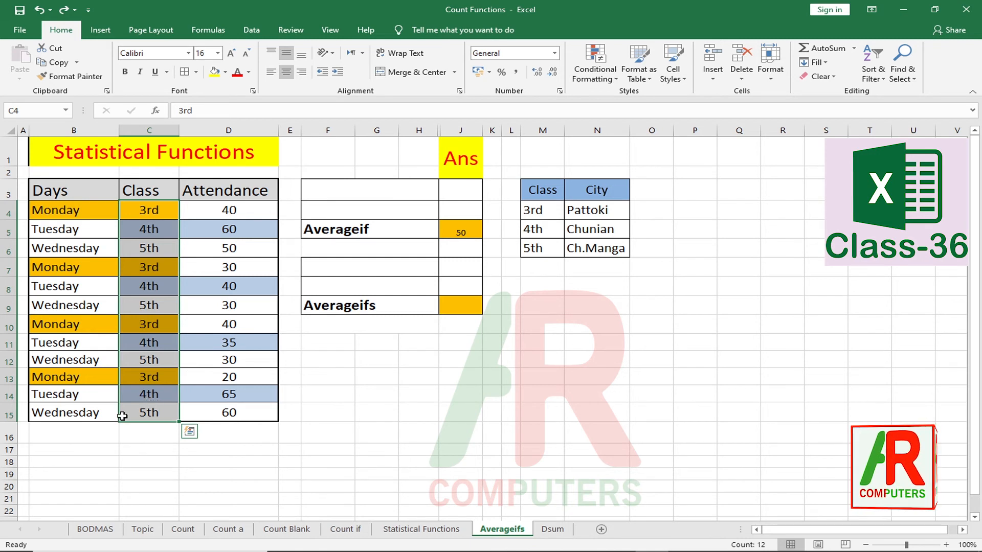
click(46, 209)
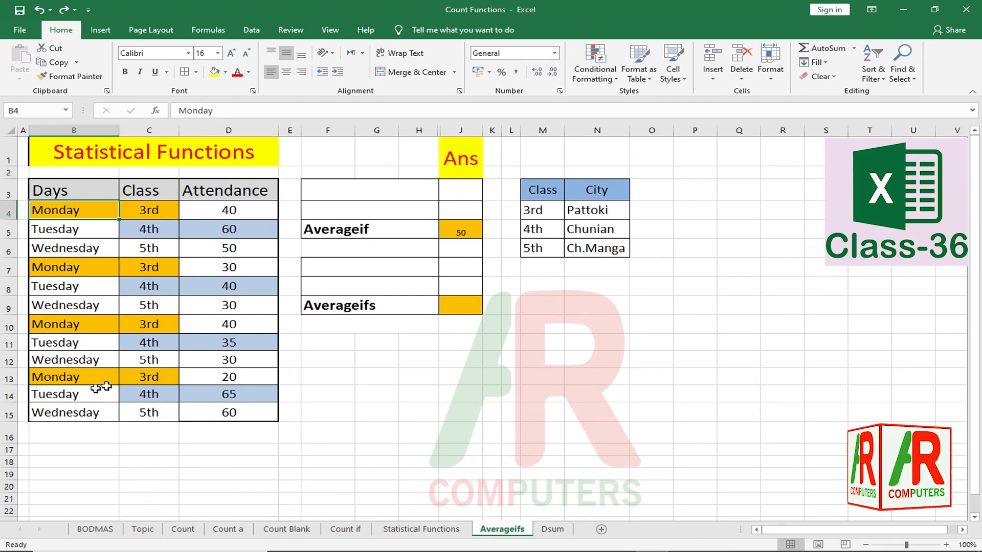
click(159, 211)
click(154, 269)
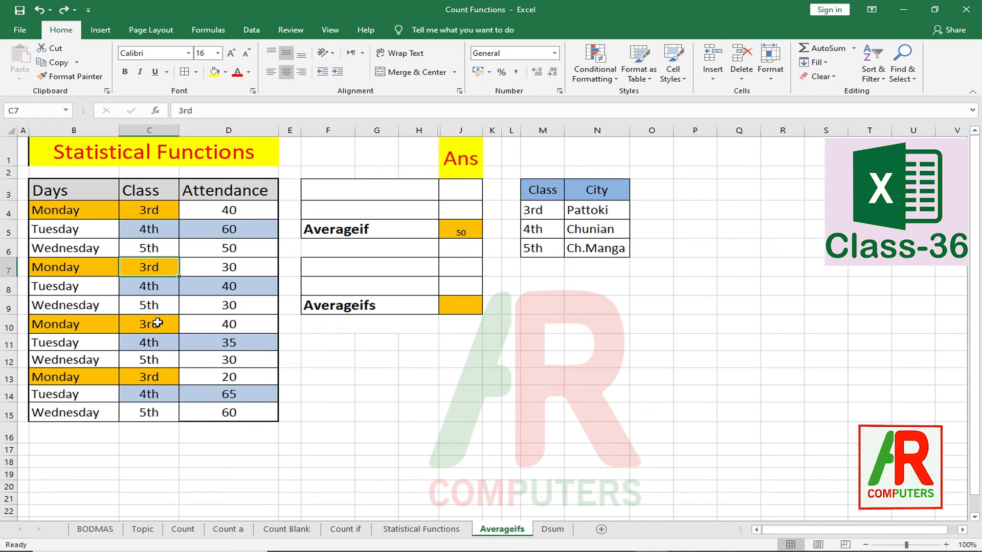
click(157, 325)
click(159, 377)
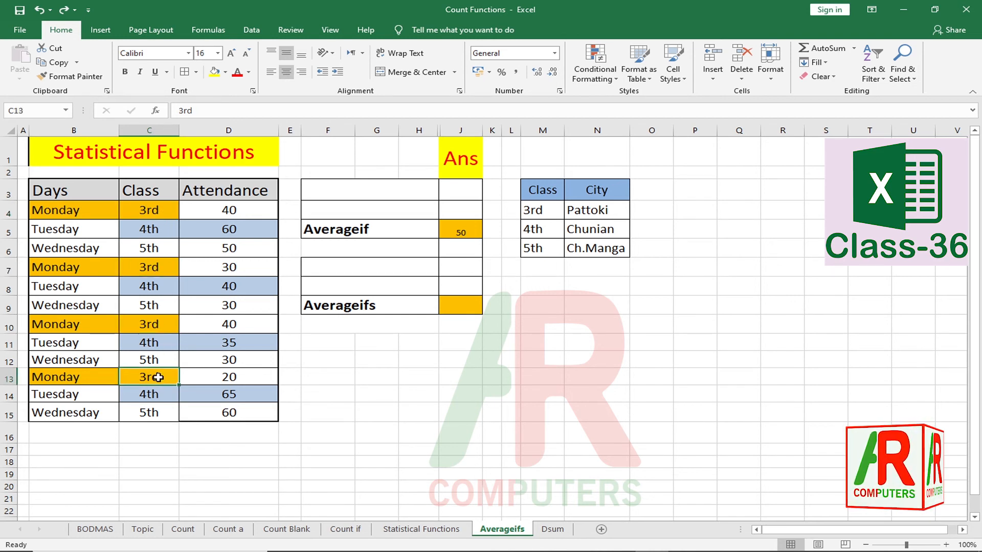
- Start an AVERAGEIFS formula in J9 with the Attendance column D4:D15 as its average range
click(451, 307)
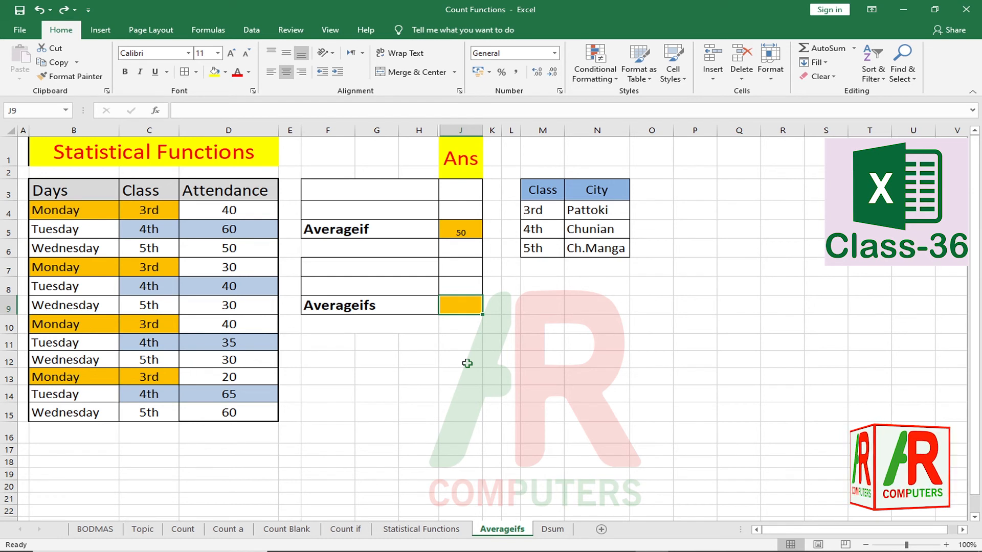
text(=av)
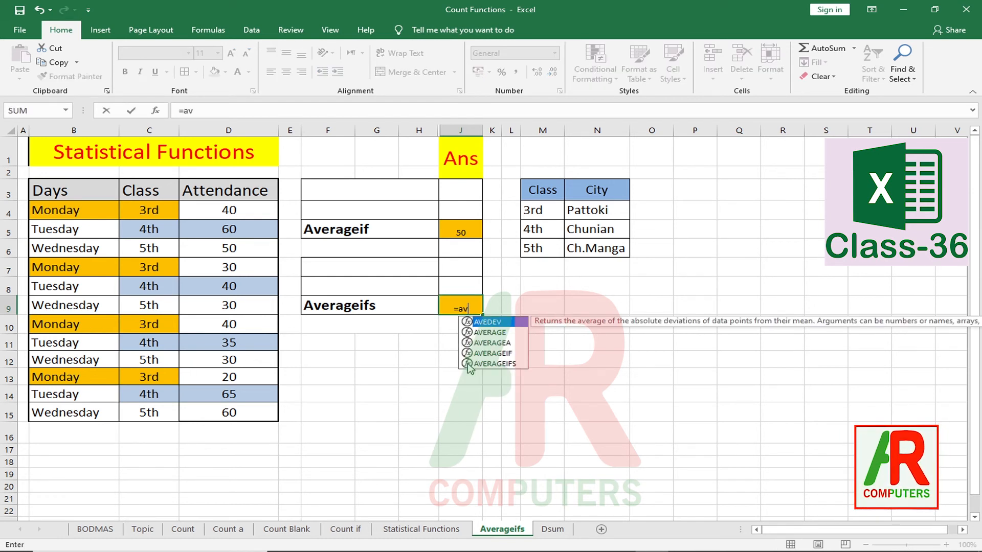
text(erageif)
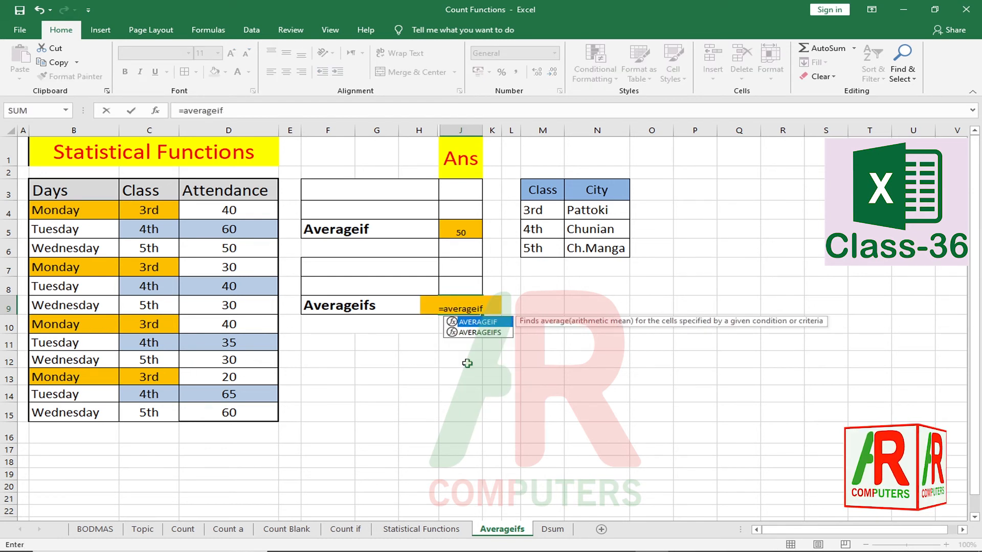
text(s)
key(Tab)
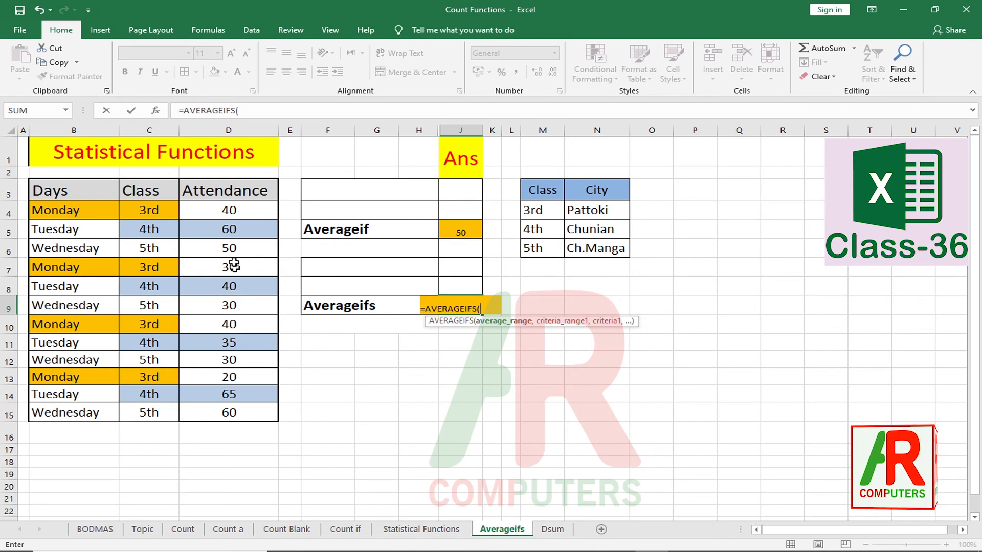
drag(242, 209, 244, 408)
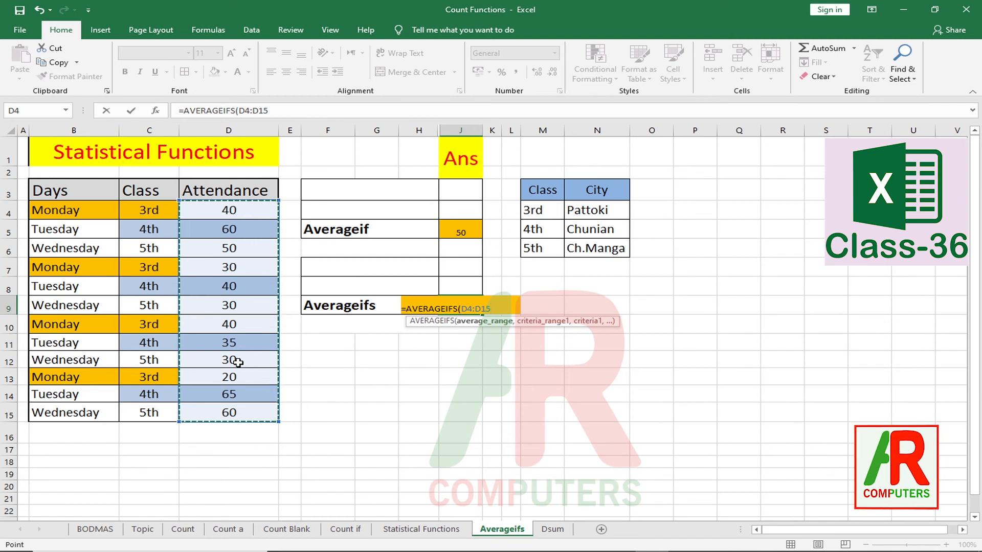
text(,)
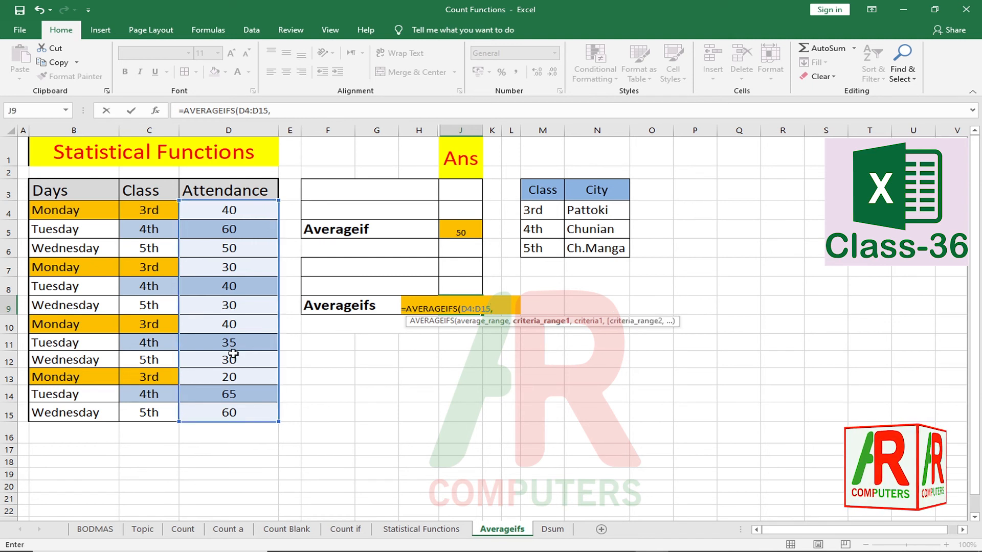
- Add the Class column C4:C15 as the first criteria range, with M4, the 3rd class entry, as its criterion
drag(153, 211, 148, 413)
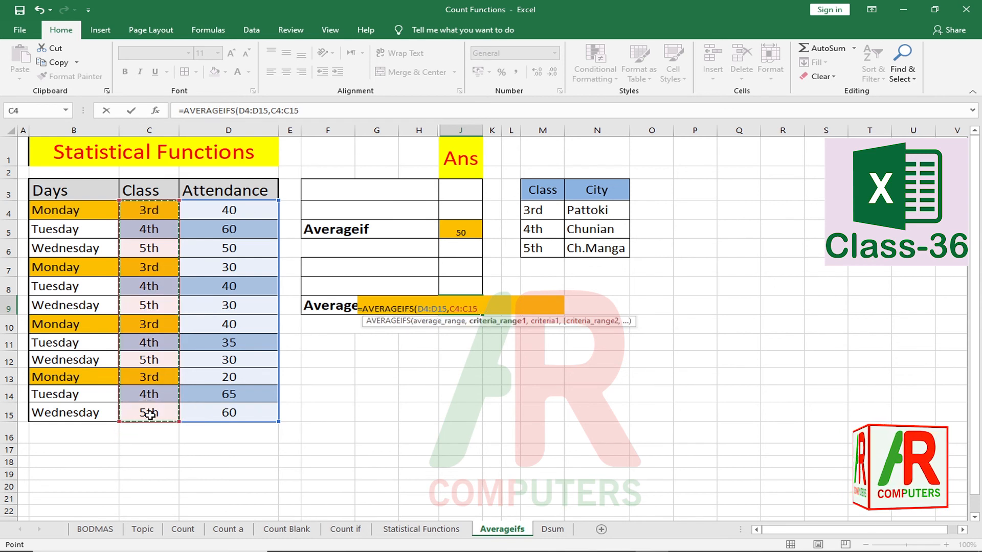
text(,)
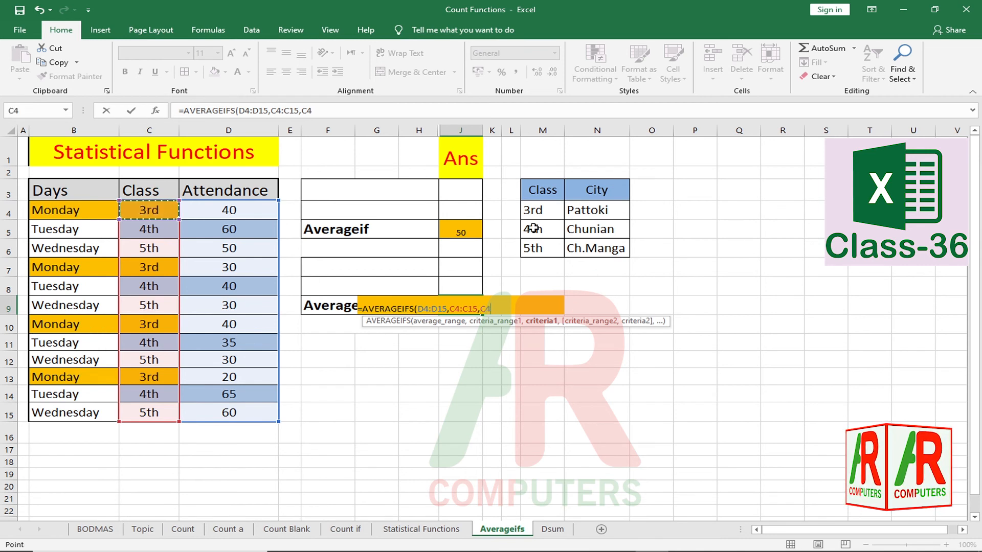
click(535, 212)
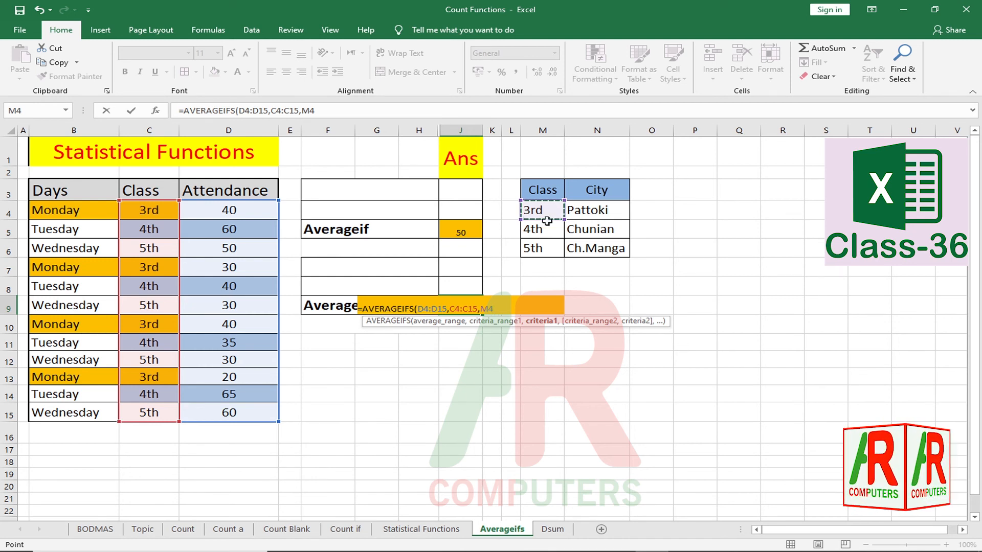
text(,)
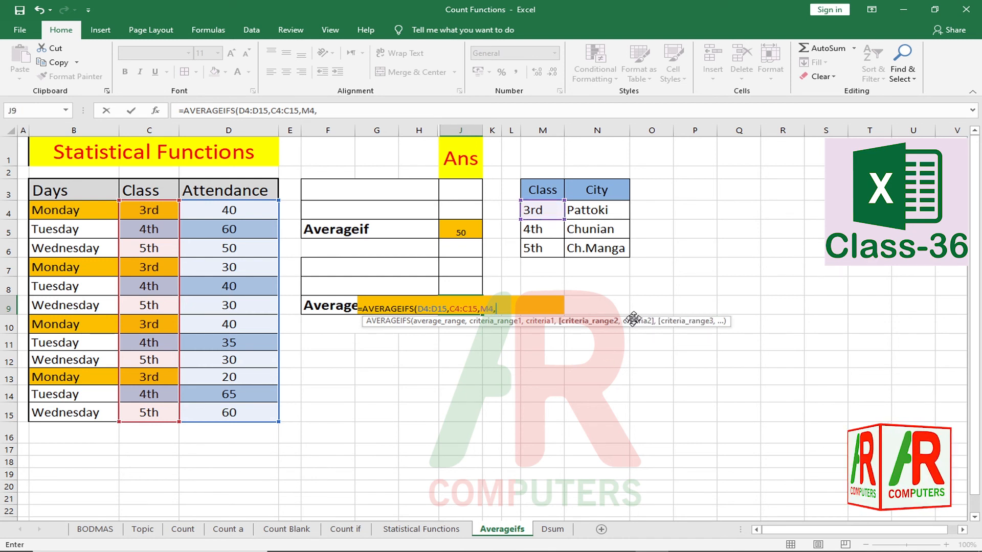
- Add the Days column B4:B15 as the second criteria range with N4 as its criterion, and complete the AVERAGEIFS formula
drag(73, 214, 77, 407)
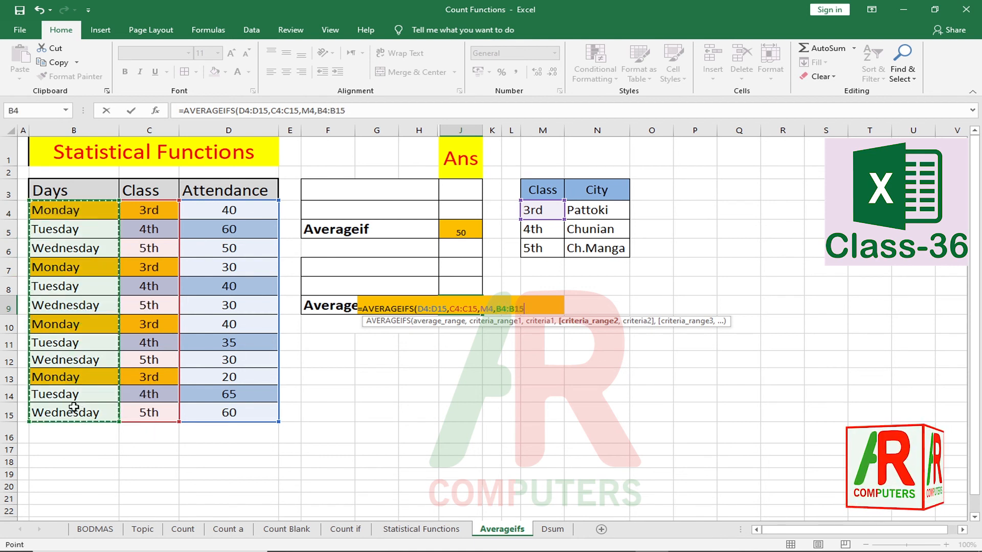
text(,)
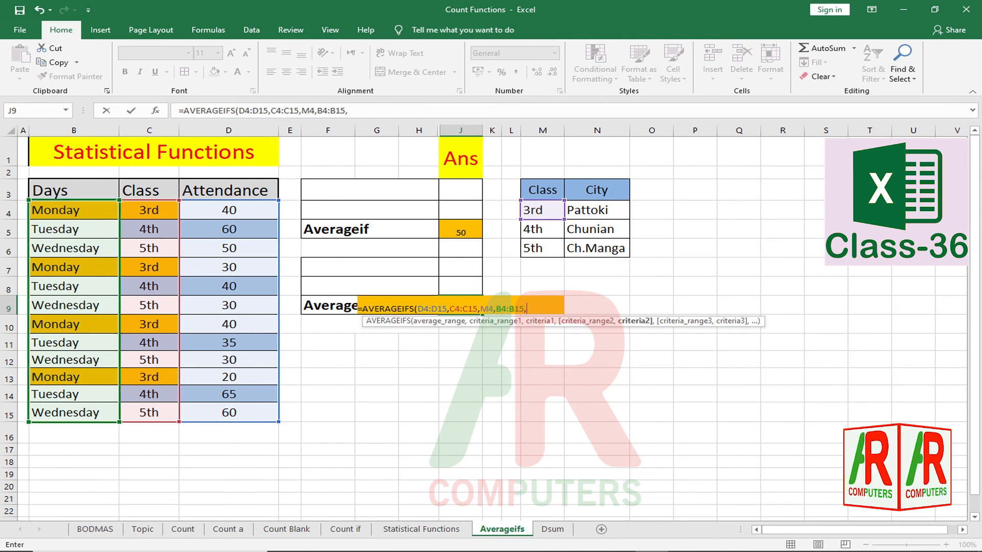
click(84, 213)
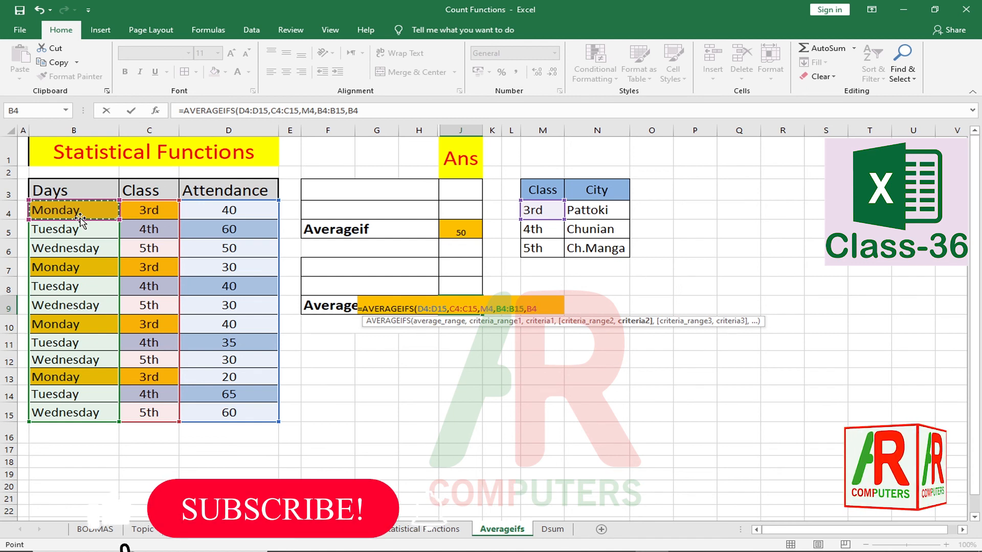
click(599, 211)
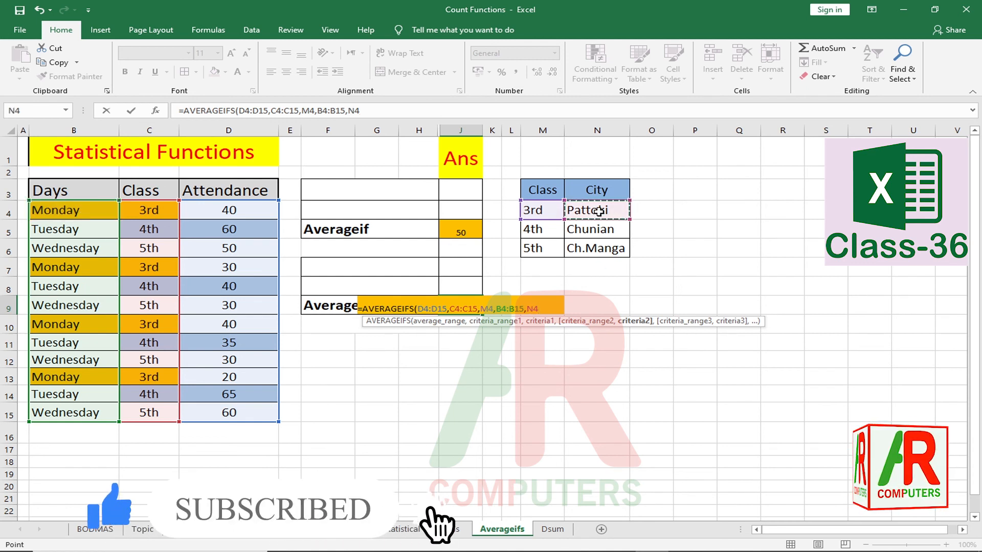
text())
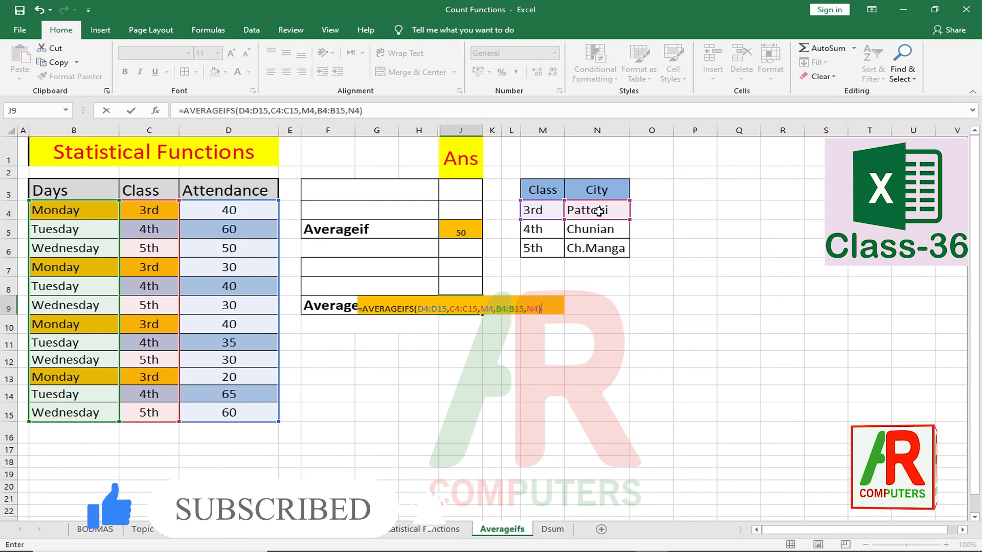
key(Return)
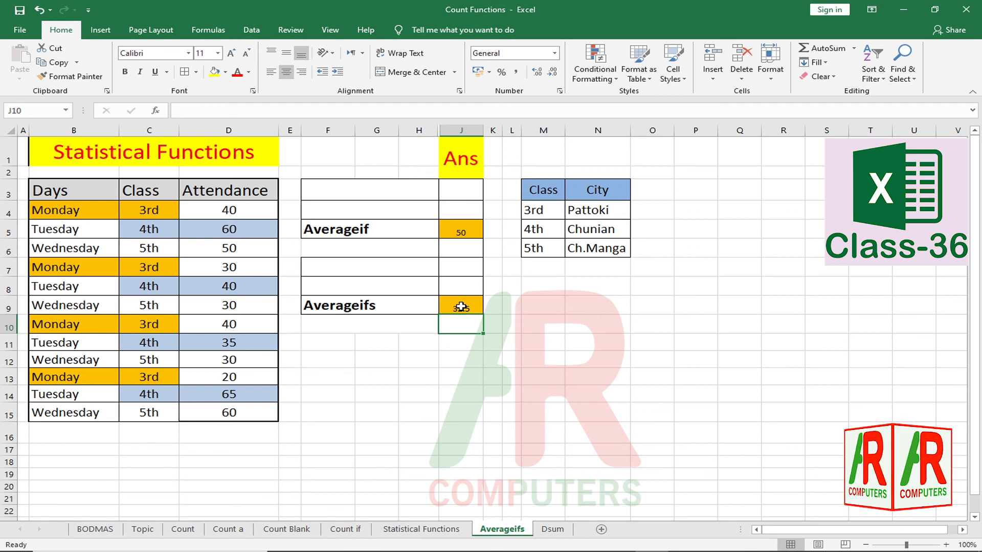
- Open the Statistical Functions sheet with the student fee table
click(398, 532)
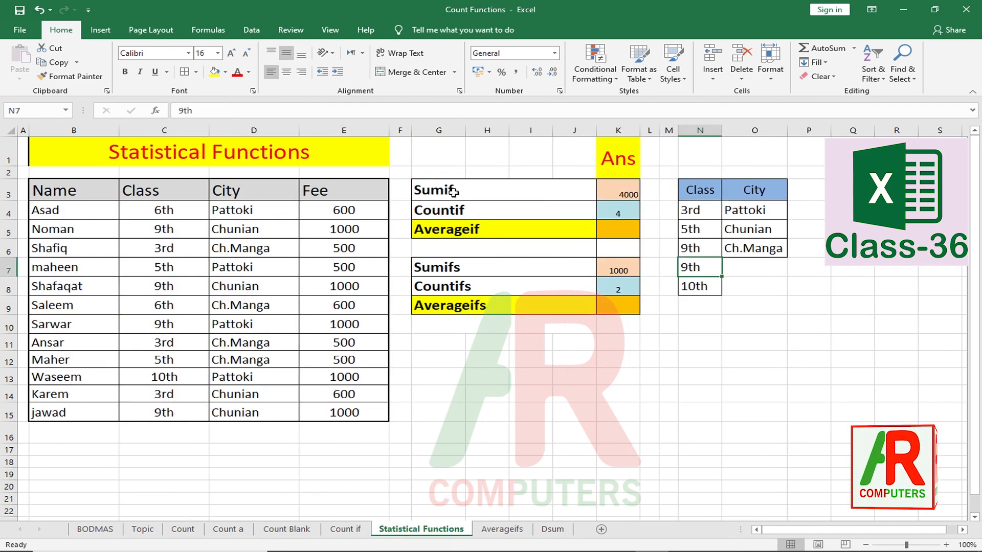